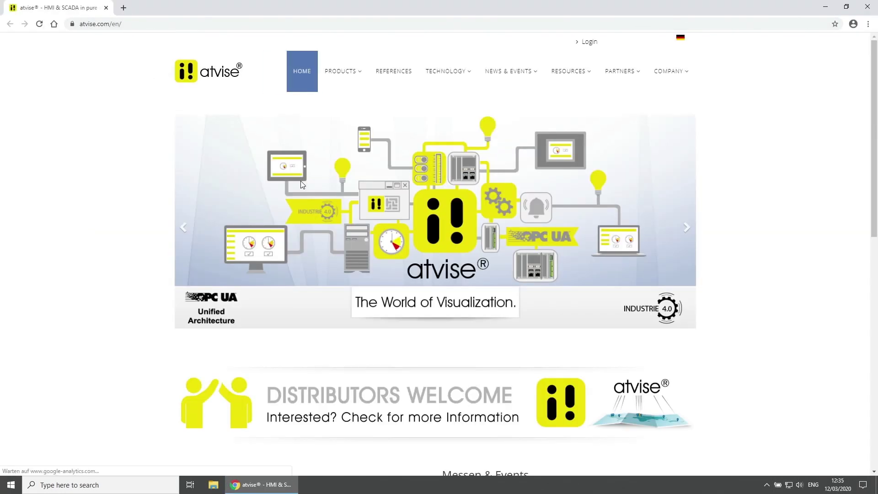
Step: Log in on atvise.com and download the atvise connect Windows 64-Bit installer from Downloads
left_click(590, 41)
left_click(197, 198)
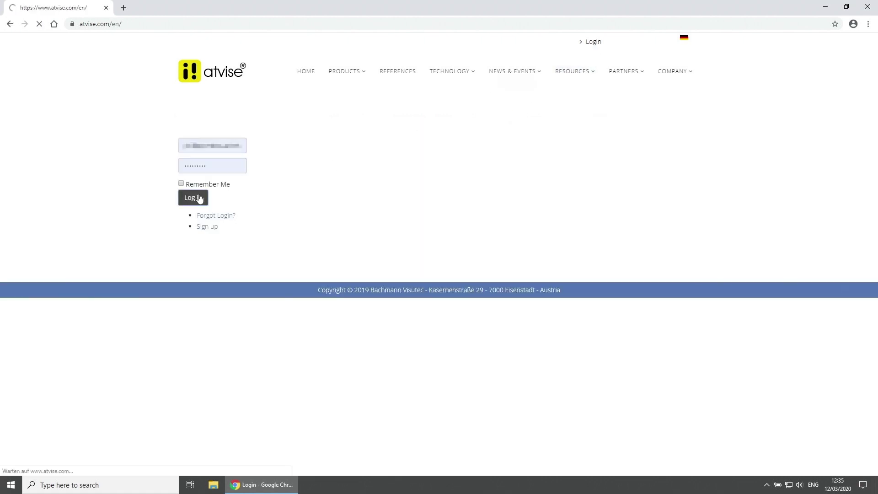
mouse_move(571, 74)
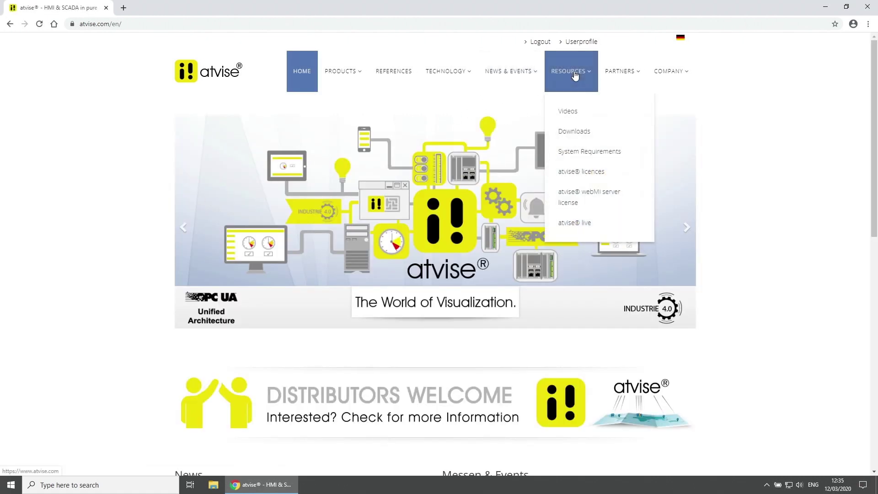
left_click(574, 132)
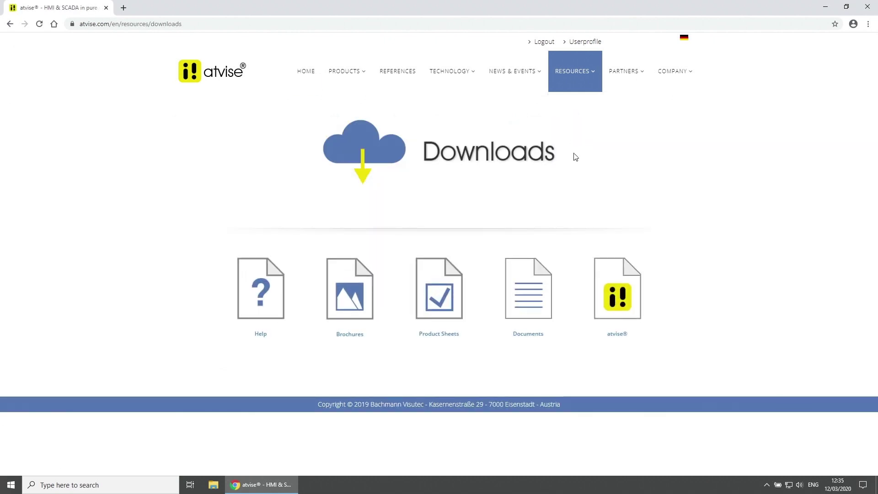
left_click(616, 297)
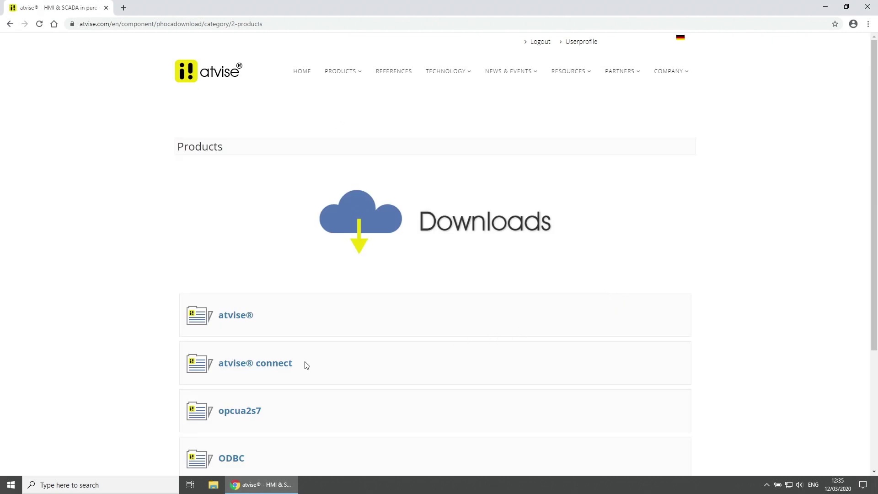
left_click(280, 366)
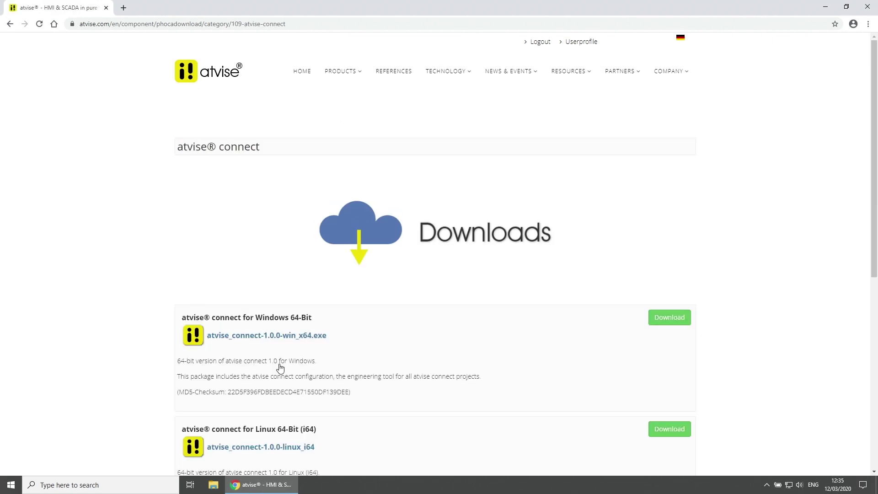
left_click(666, 316)
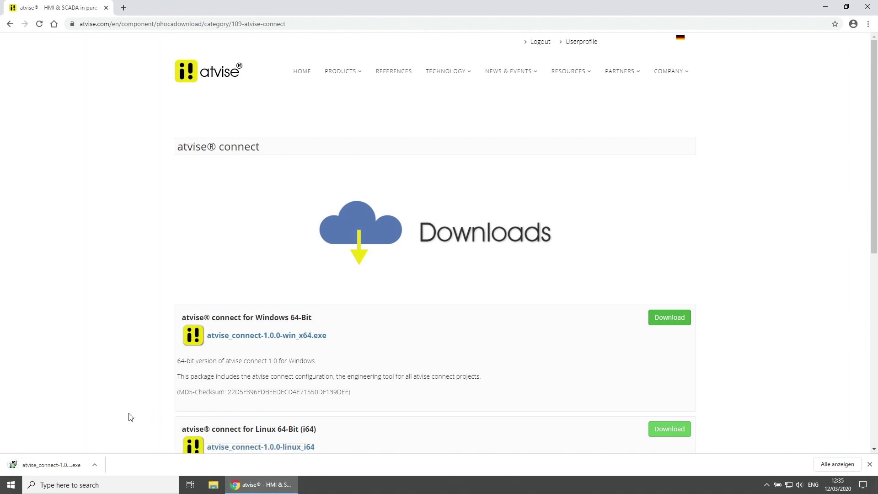
Step: Run the downloaded atvise connect .exe, allowing it through SmartScreen with Run anyway and approving UAC
left_click(60, 459)
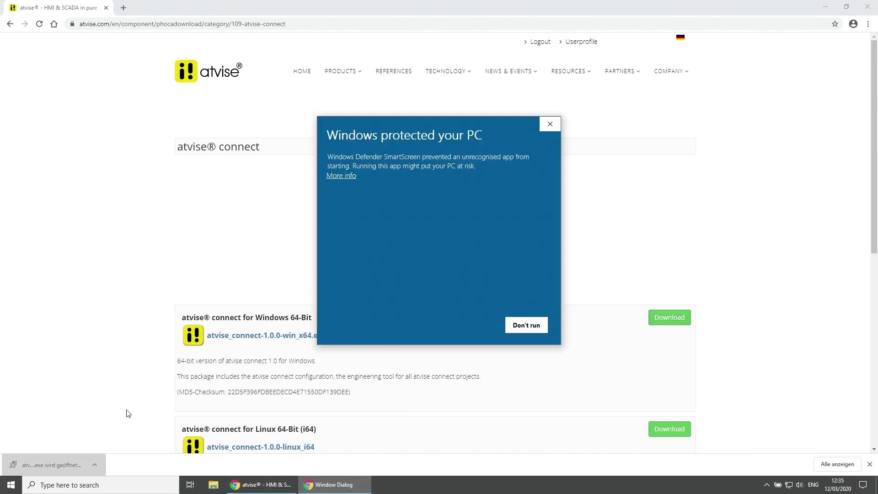
left_click(347, 179)
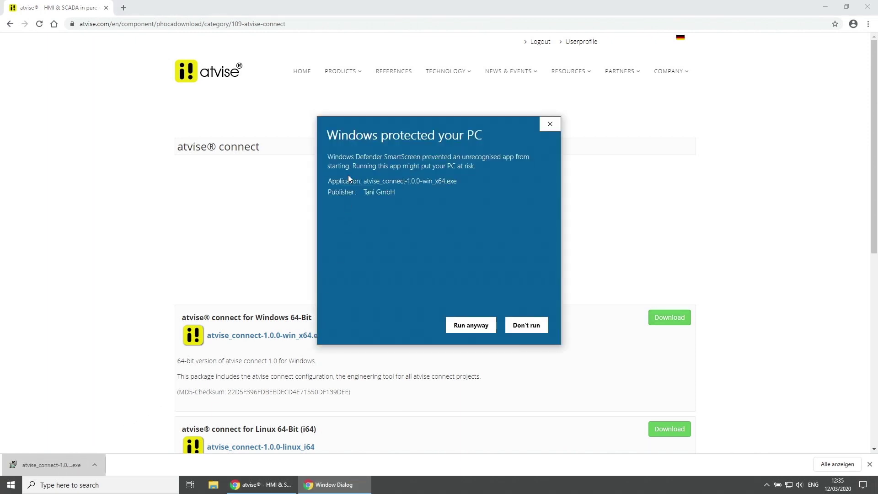
left_click(457, 326)
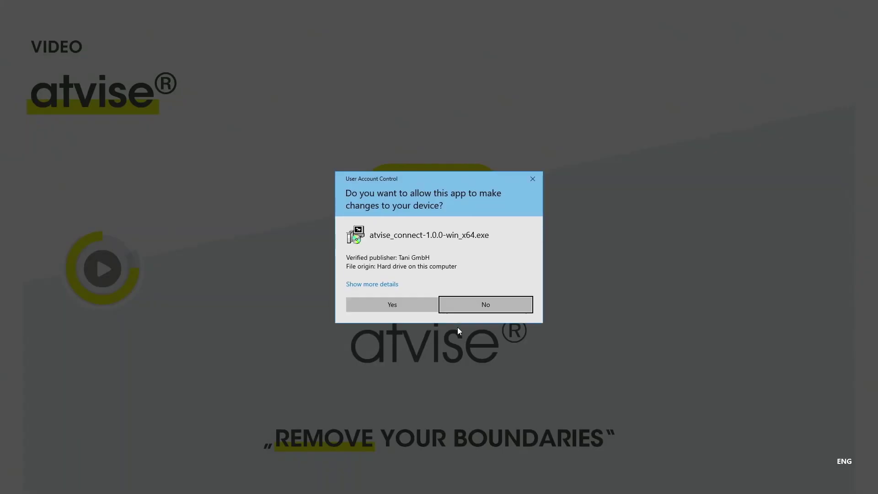
left_click(381, 305)
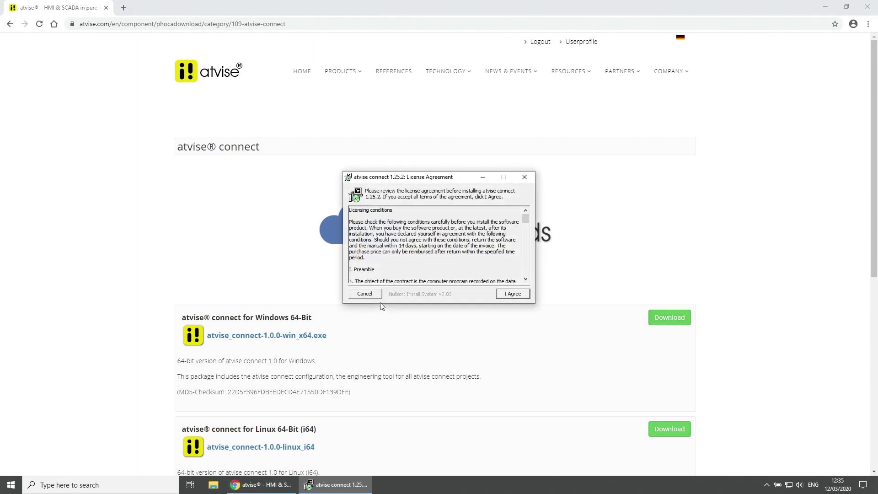
Step: Accept the license and install atvise connect 1.25.2 with default components, folder and connections
left_click(514, 294)
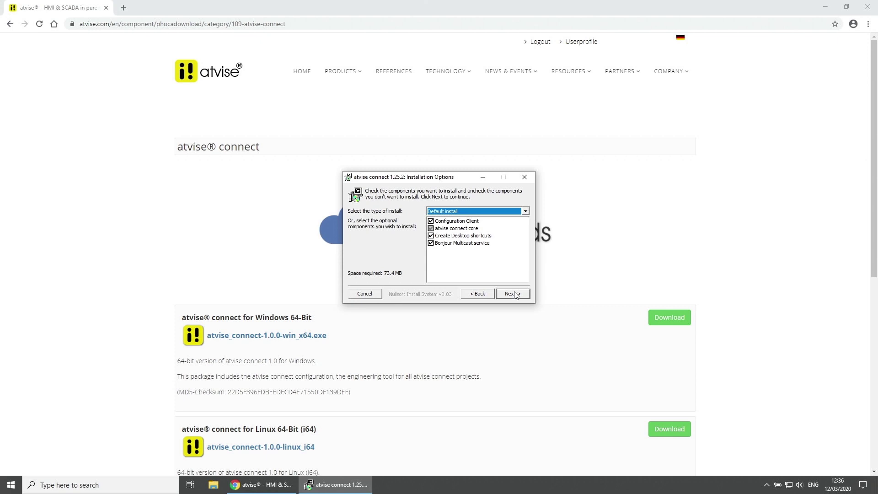
left_click(512, 293)
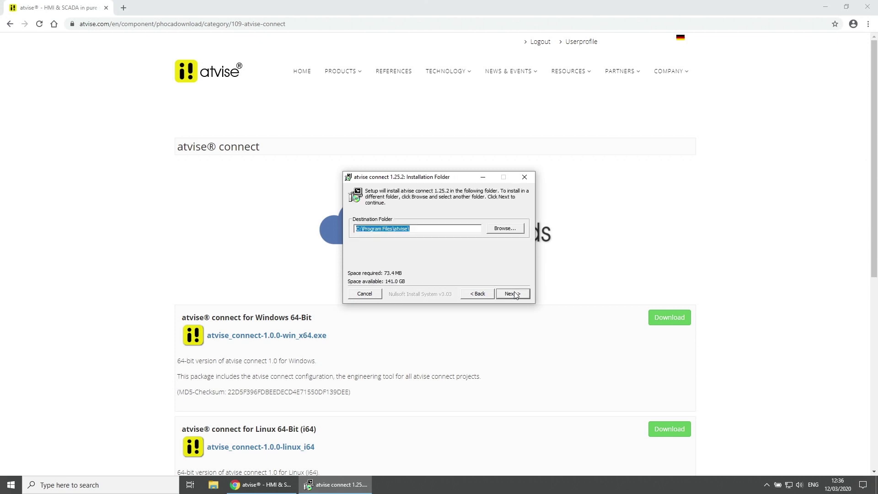
left_click(513, 293)
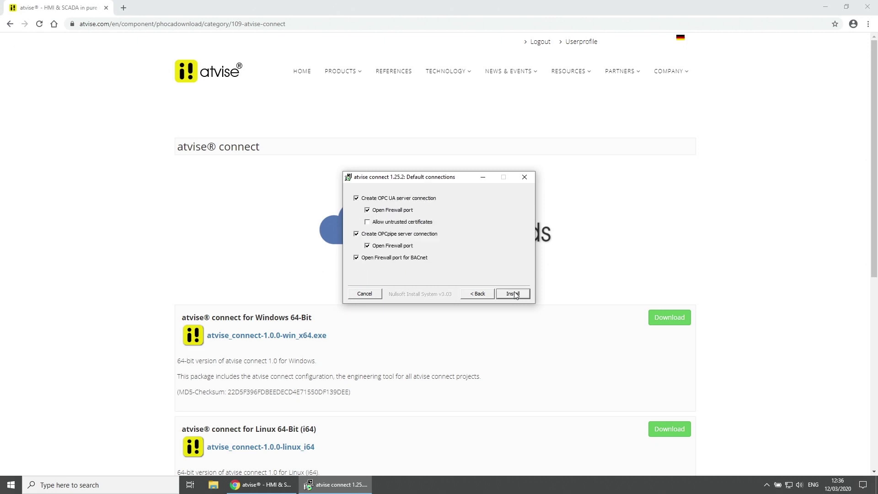
left_click(513, 294)
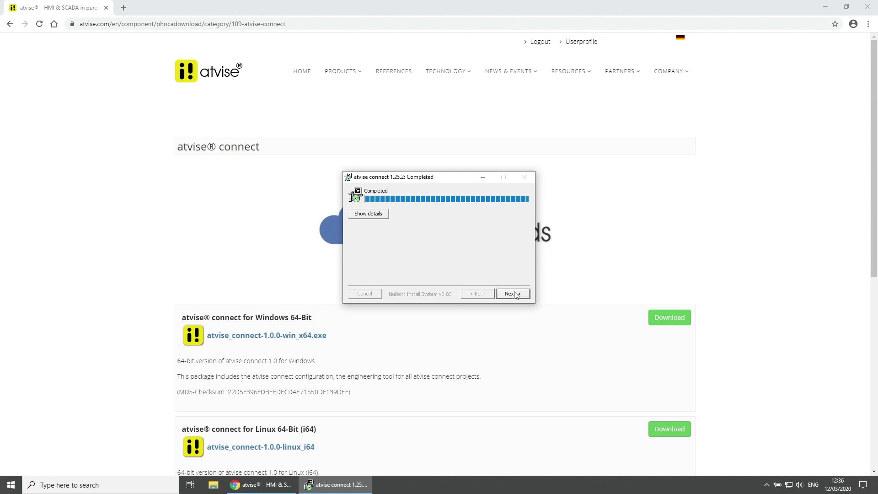
left_click(515, 295)
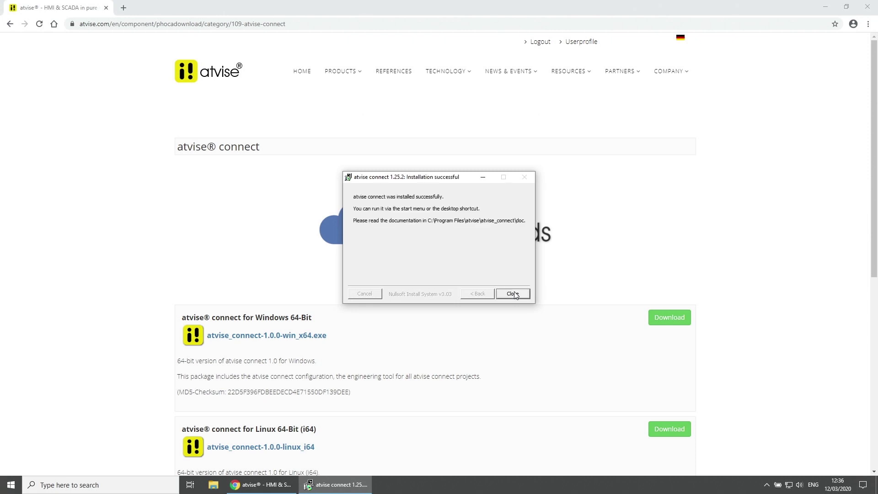
left_click(512, 293)
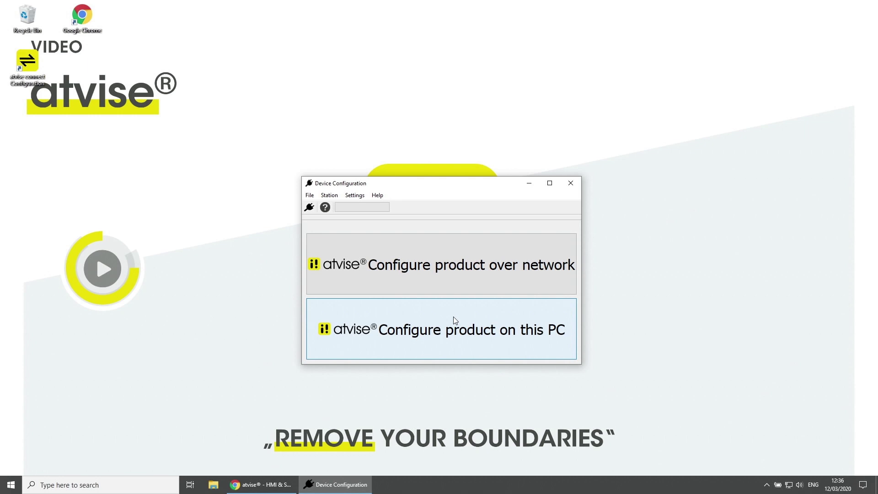
Step: Choose 'Configure product on this PC' to reach the Connection Paths showing the OPC UA Server on port 4855
left_click(455, 320)
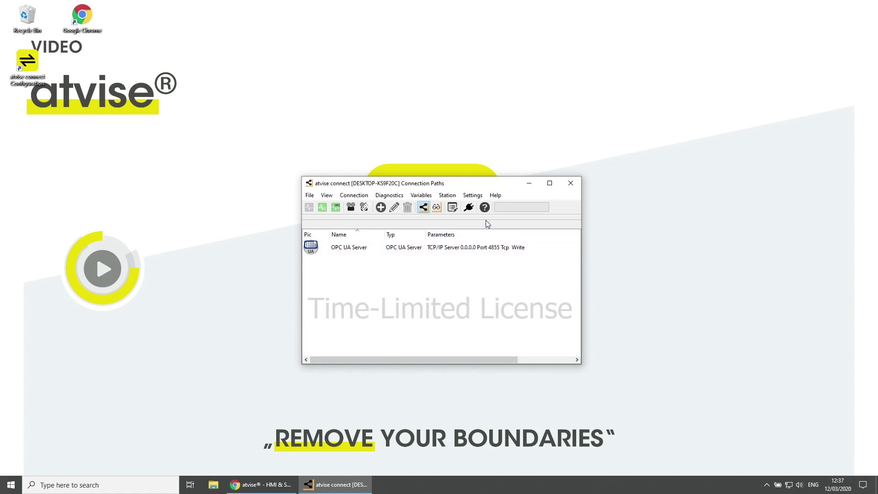
Step: Open the Device Licenses overview and move the 72h test license to the atvise connect large module
left_click(496, 195)
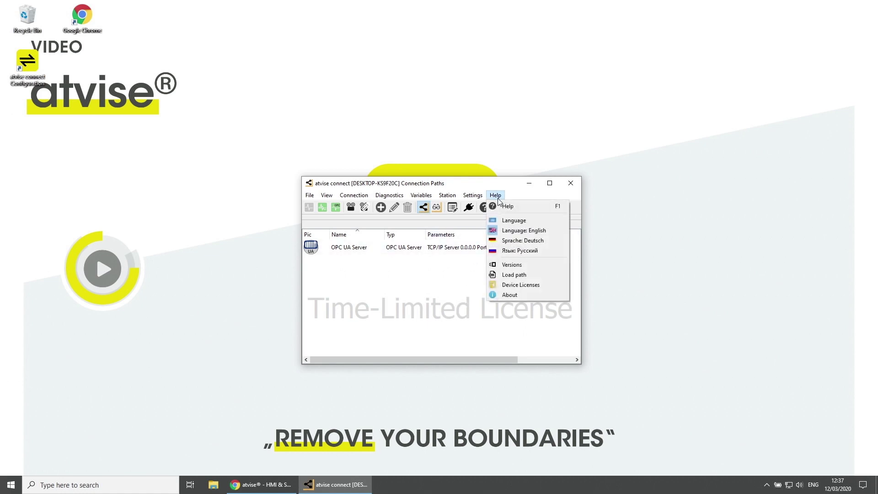
left_click(511, 285)
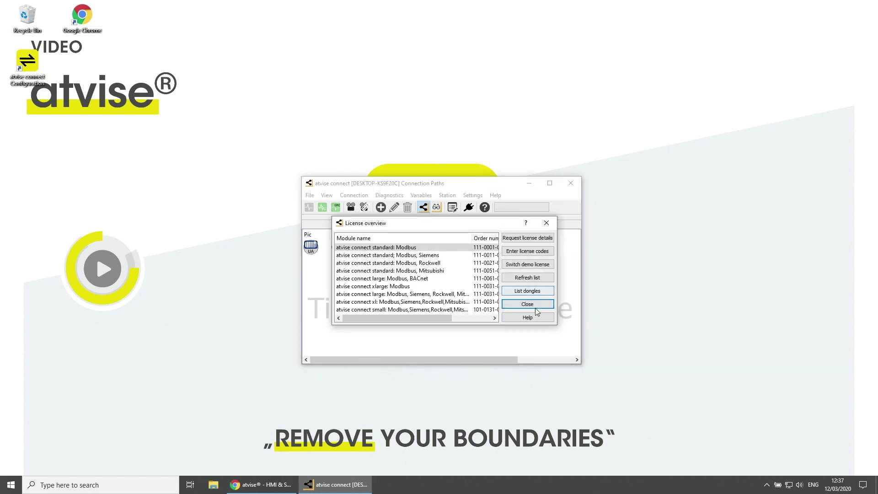
left_click_drag(556, 326, 680, 335)
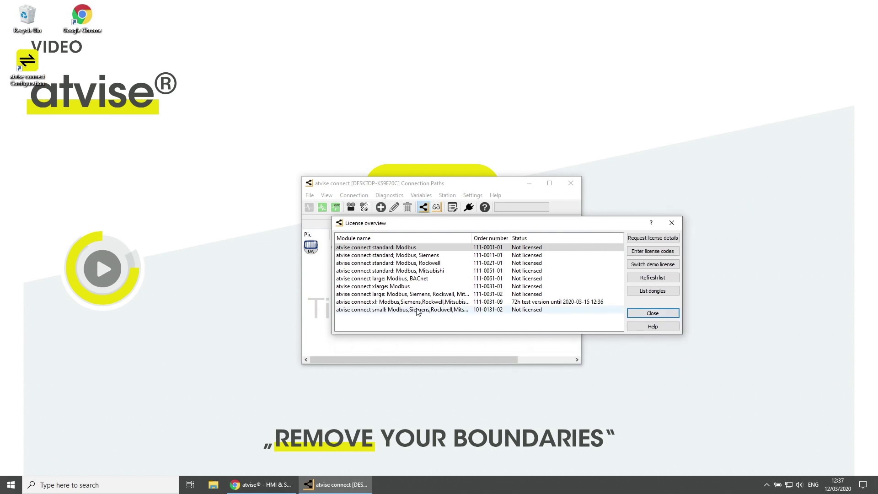
left_click(364, 294)
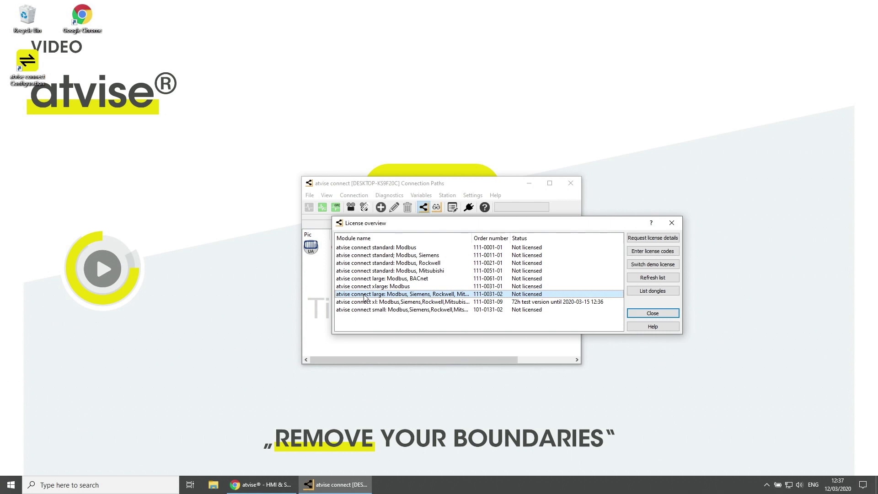
left_click(640, 267)
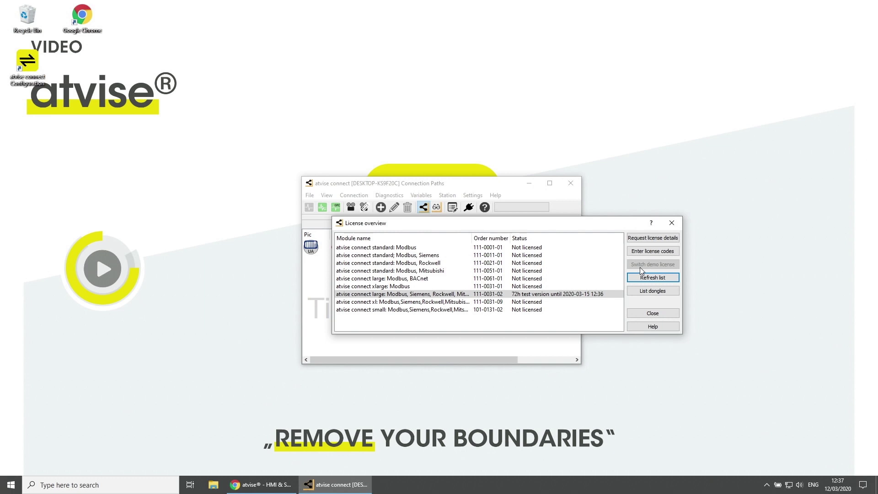
Step: Start license activation for atvise connect xlarge: Modbus and select its request code
left_click(379, 288)
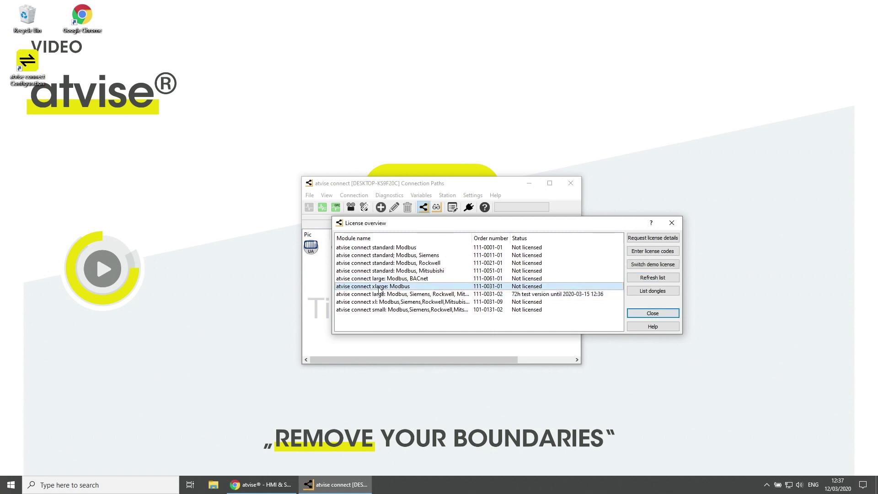
left_click(644, 240)
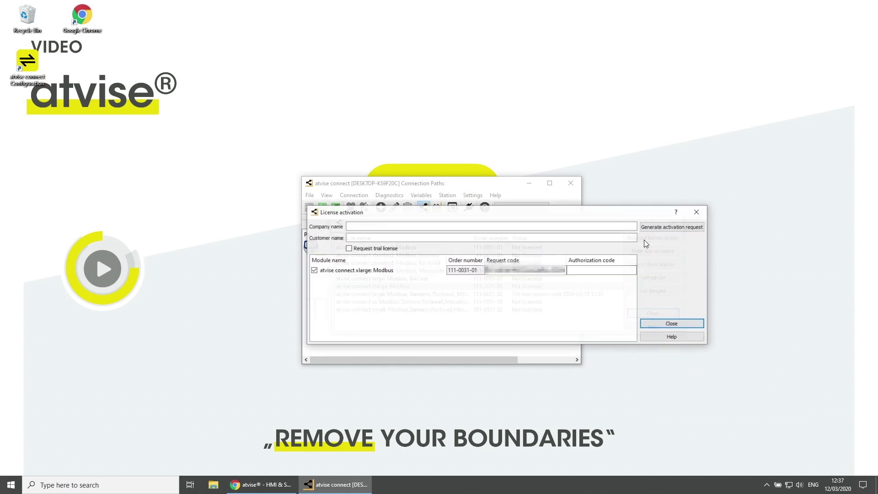
double_click(516, 271)
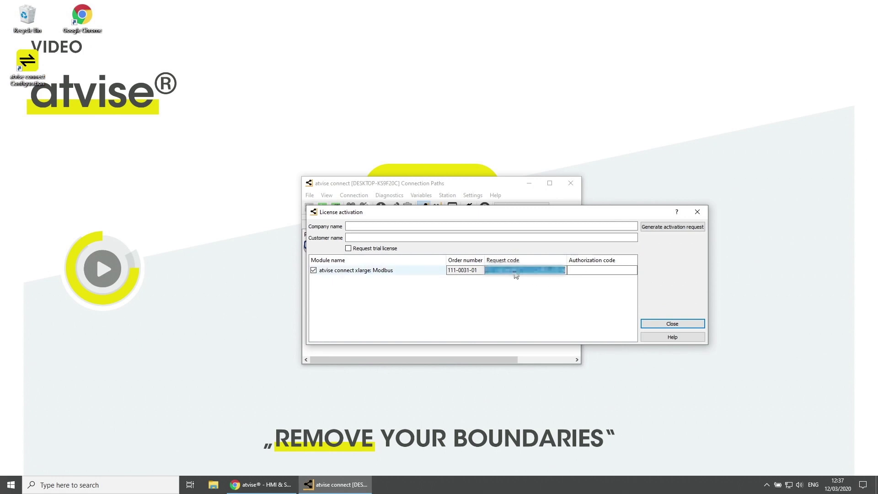
Step: Open the atvise licences page and set Hardware Code Type to atvise connect
left_click(260, 485)
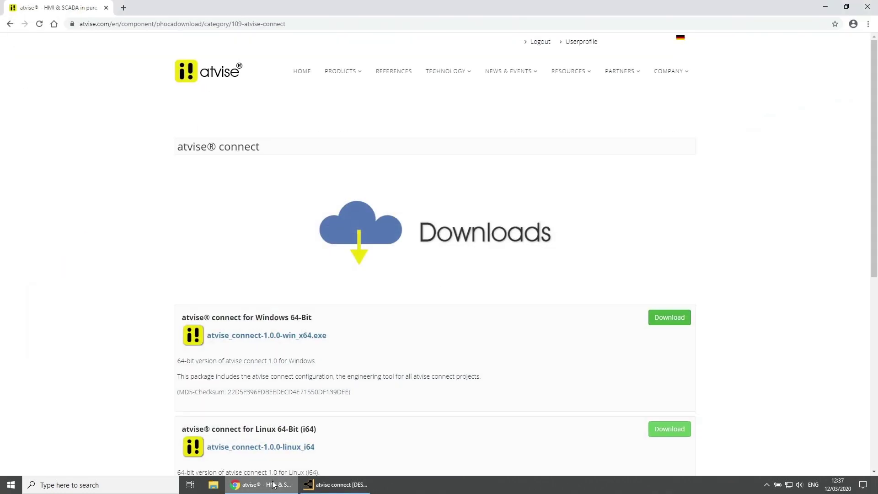
mouse_move(551, 73)
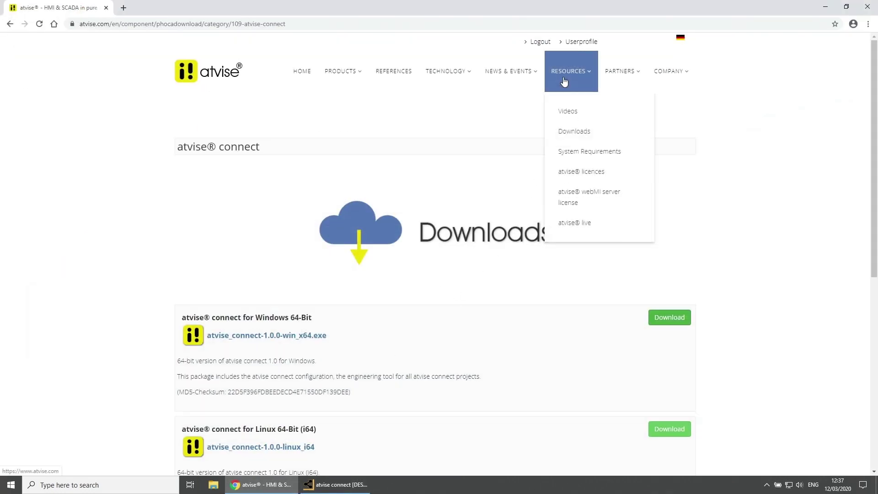
left_click(574, 175)
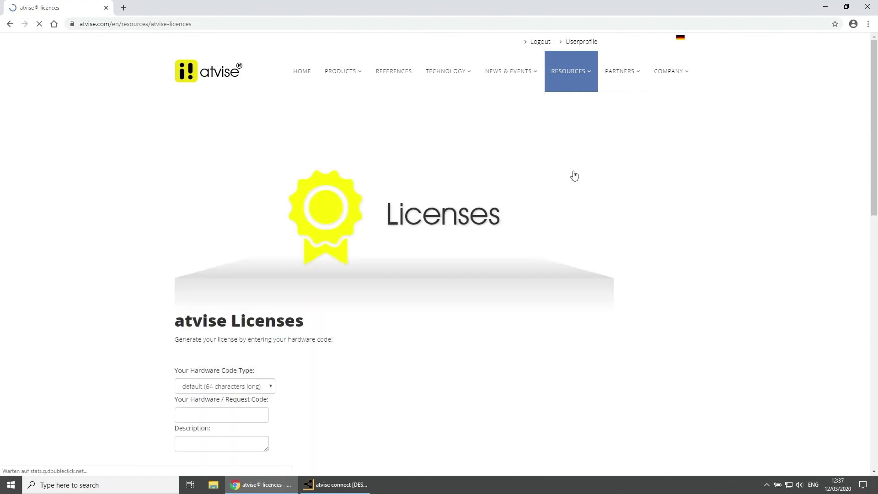
left_click(245, 388)
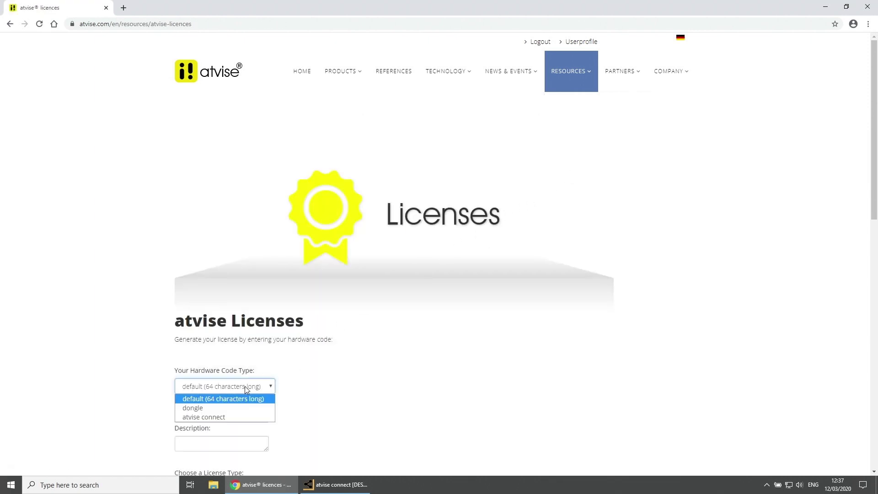
left_click(228, 417)
scroll(229, 416, "down", 2)
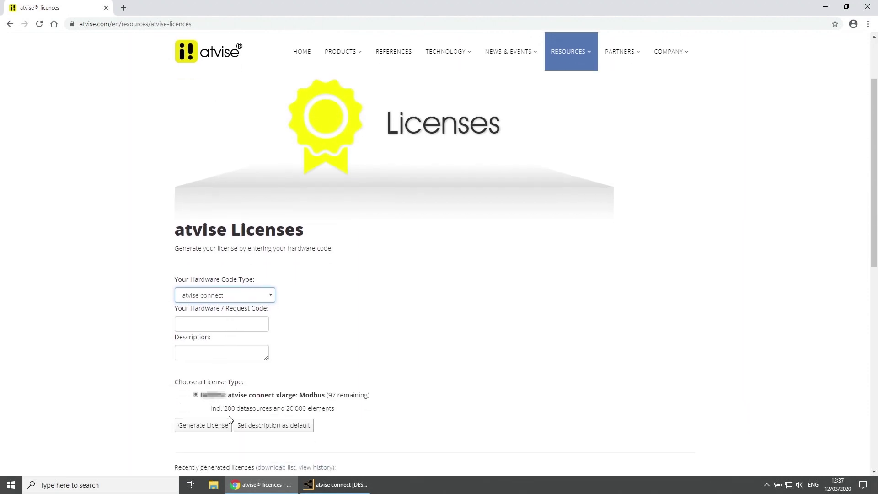
Step: Enter the request code, describe the license as 'atviseConnectVideo', and keep the xlarge: Modbus license type
left_click(216, 324)
left_click(215, 343)
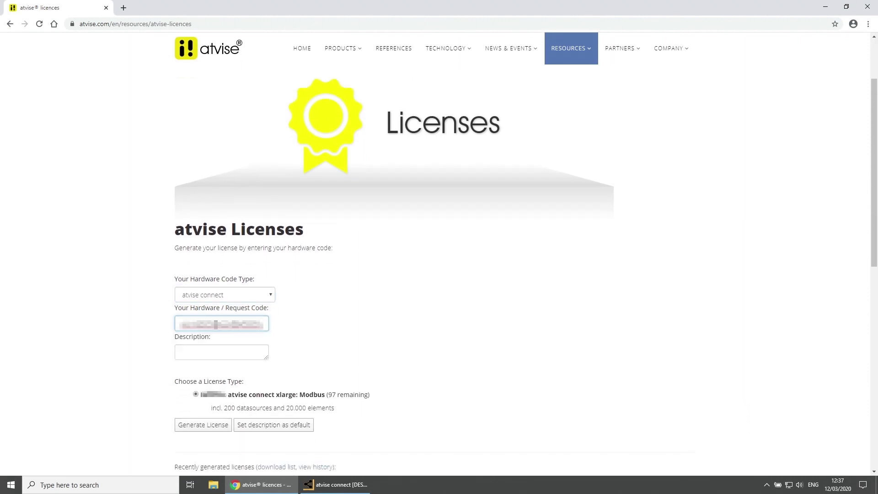
left_click(208, 352)
type("atviseConnect")
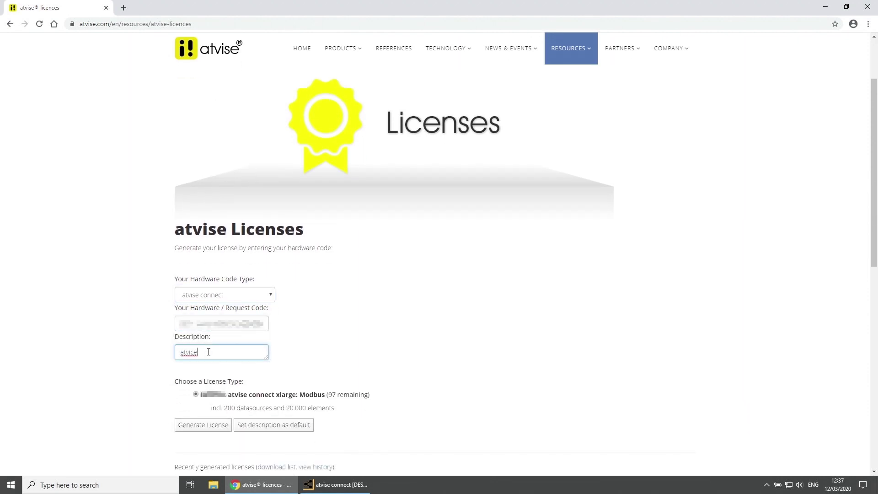
type("Video")
left_click(196, 398)
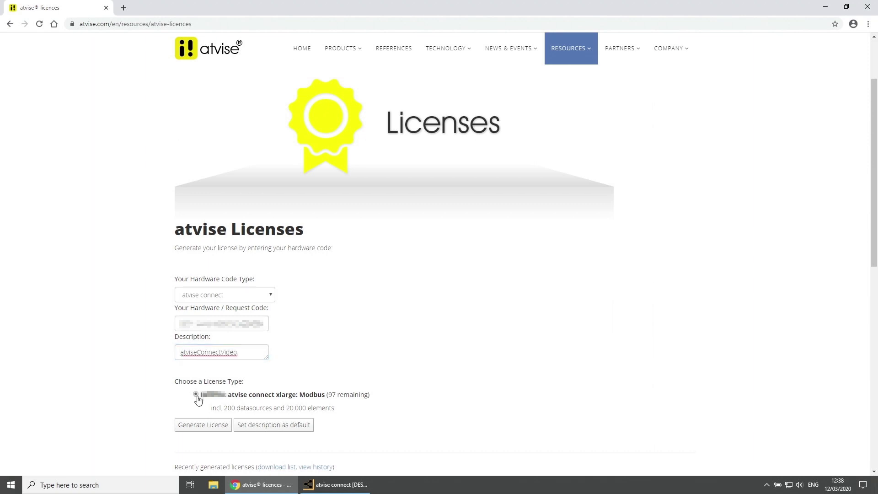
Step: Generate and confirm the license, then show and select its full license text
left_click(191, 430)
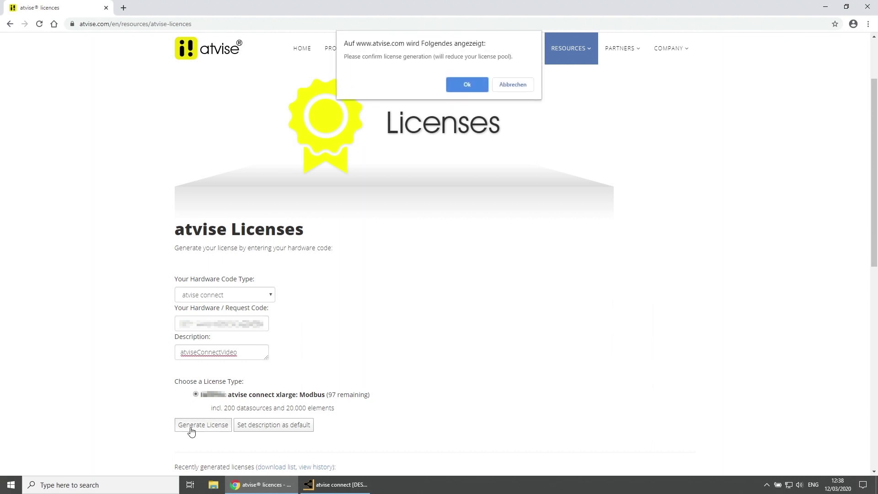
left_click(459, 86)
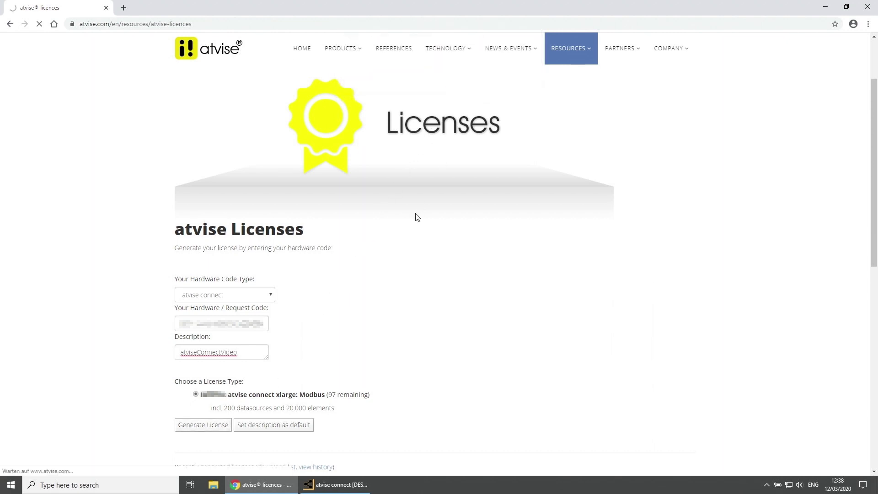
scroll(415, 216, "down", 5)
left_click(678, 433)
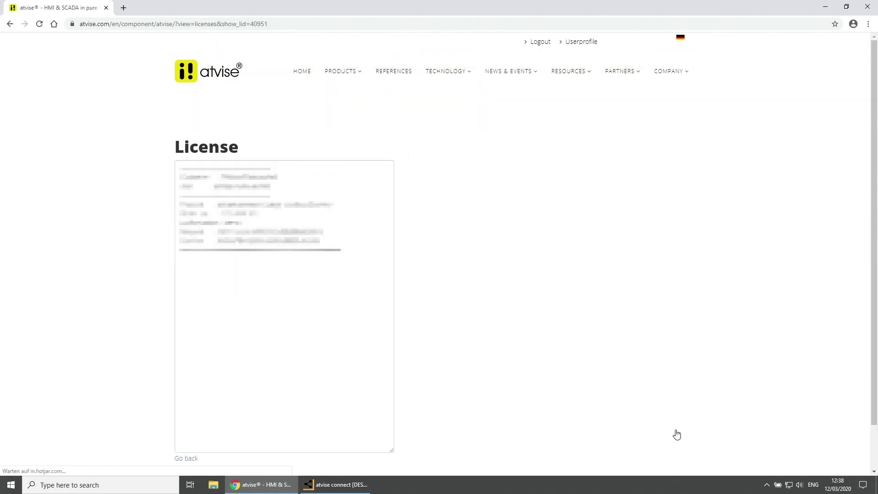
left_click_drag(346, 249, 169, 174)
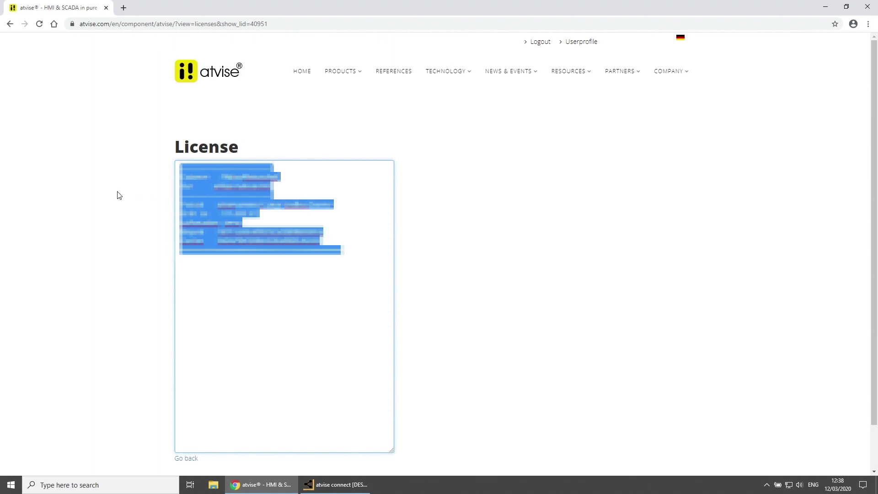
Step: Paste the generated license text into atvise connect's license codes, save it, and close the overview
left_click(199, 85)
left_click(336, 484)
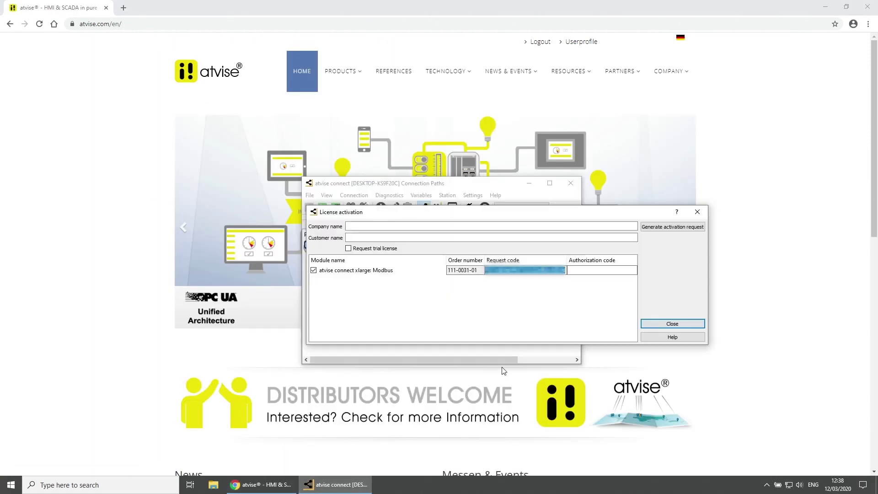
left_click(668, 324)
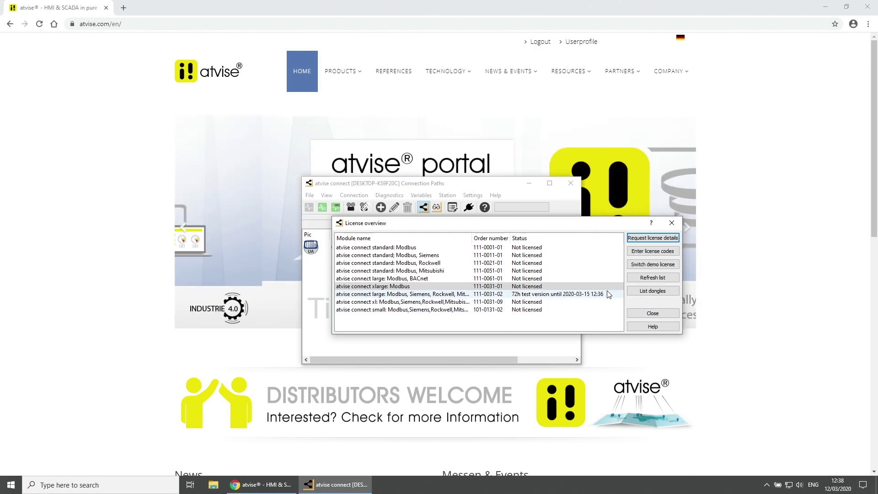
left_click(647, 251)
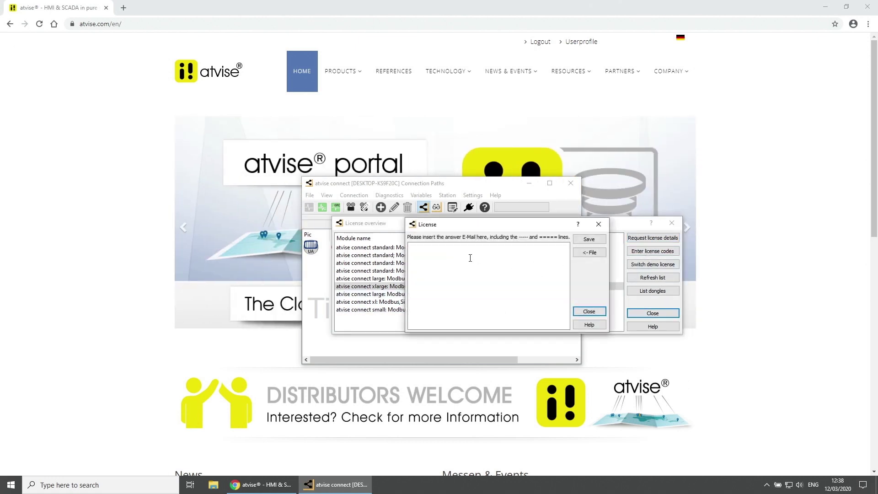
left_click(451, 252)
key("ctrl+v")
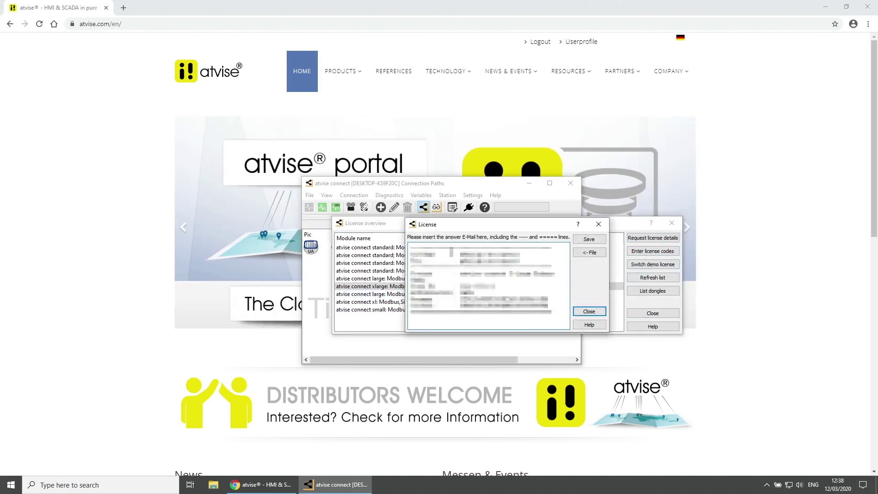
left_click(583, 241)
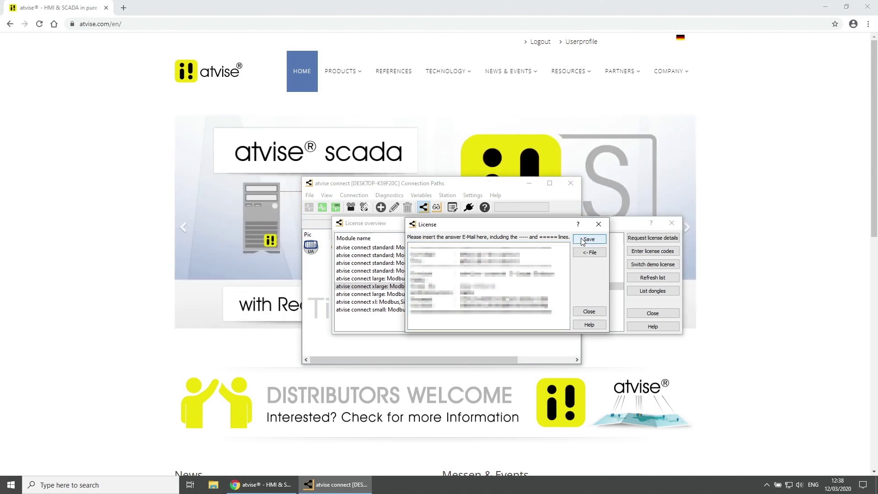
left_click(645, 315)
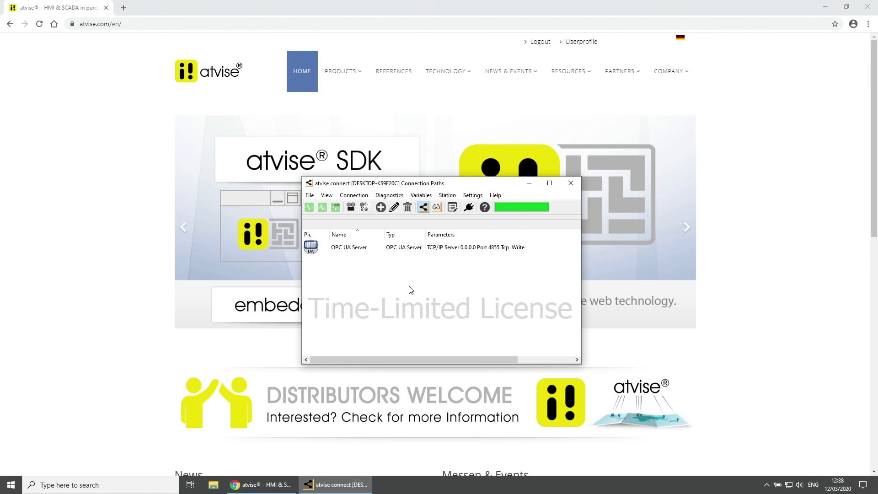
Step: Launch atvise builder from the atvise Project Console tray icon and expand My Server
left_click(767, 485)
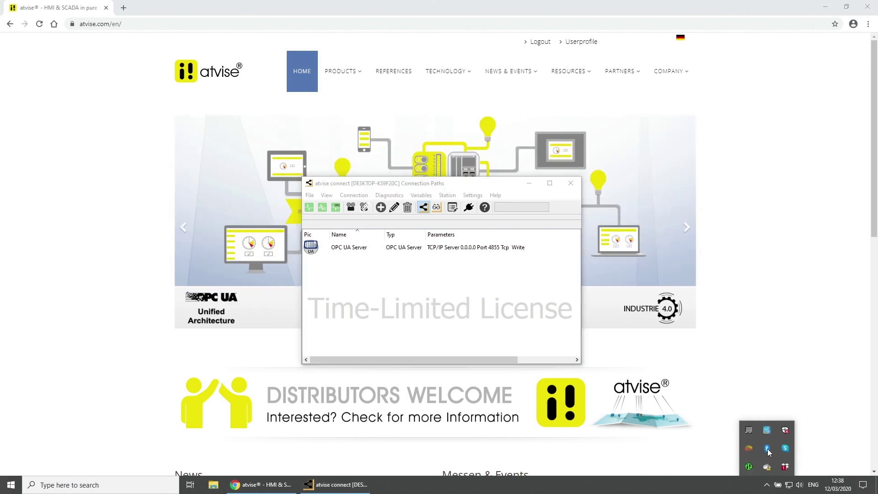
left_click(767, 448)
left_click(766, 485)
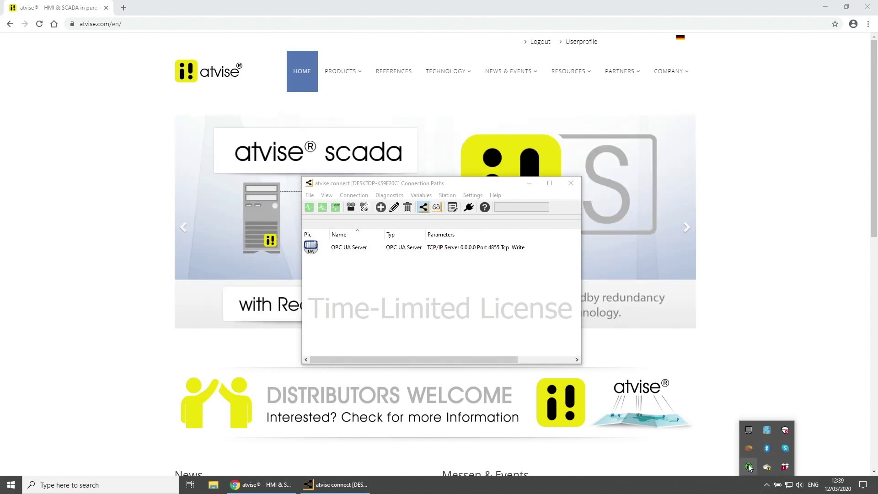
left_click(766, 448)
left_click(419, 293)
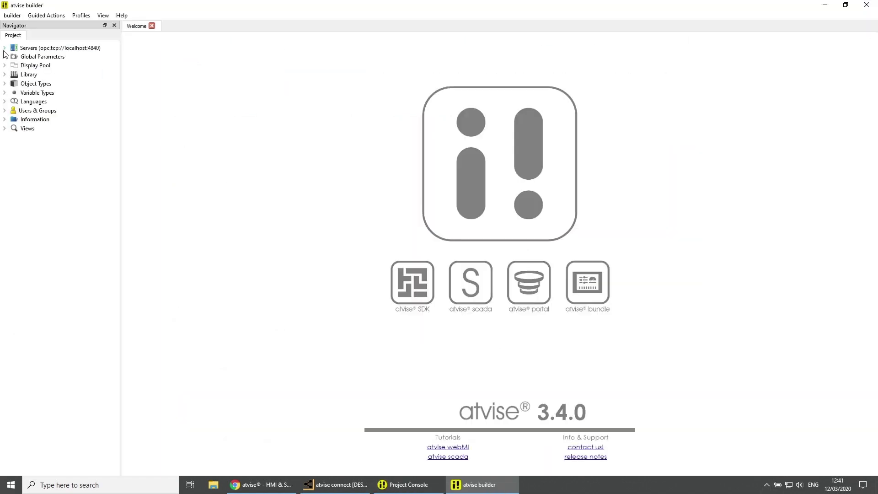
left_click(4, 47)
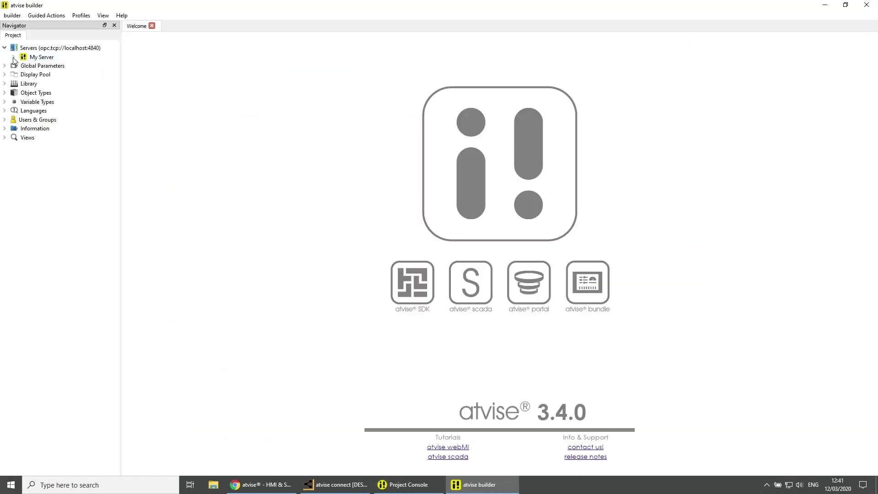
left_click(13, 57)
Step: Create data source 'atviseConnect' at localhost port 4855, confirming the port in atvise connect
right_click(44, 68)
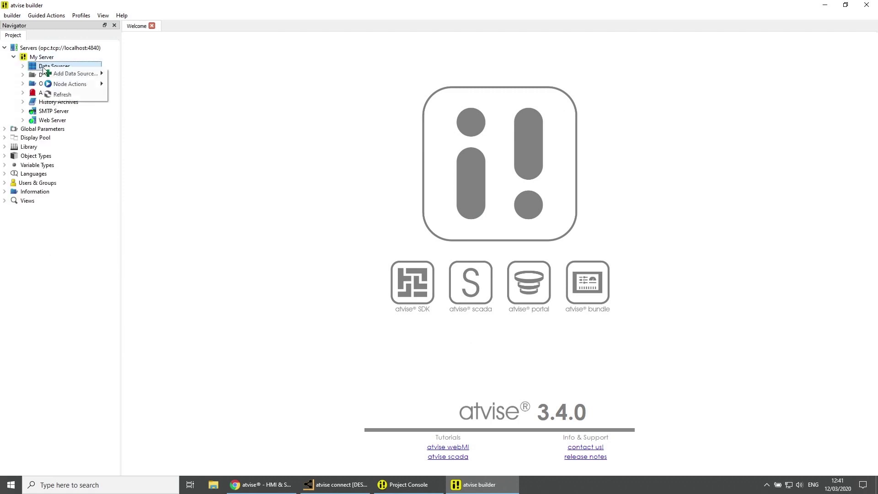
mouse_move(74, 75)
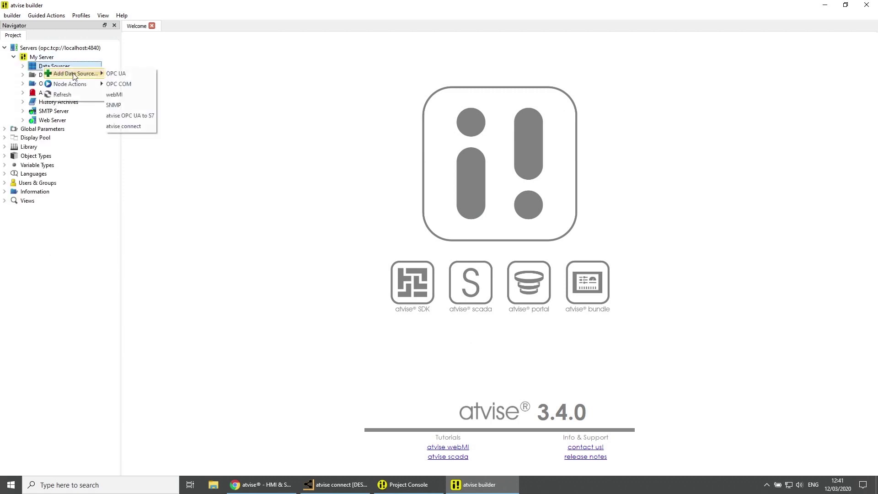
left_click(120, 126)
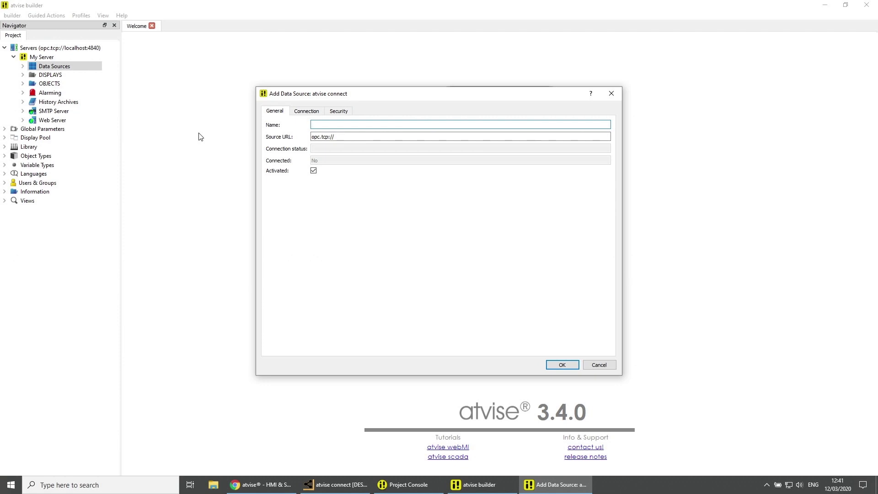
type("atviseConnect")
left_click(347, 134)
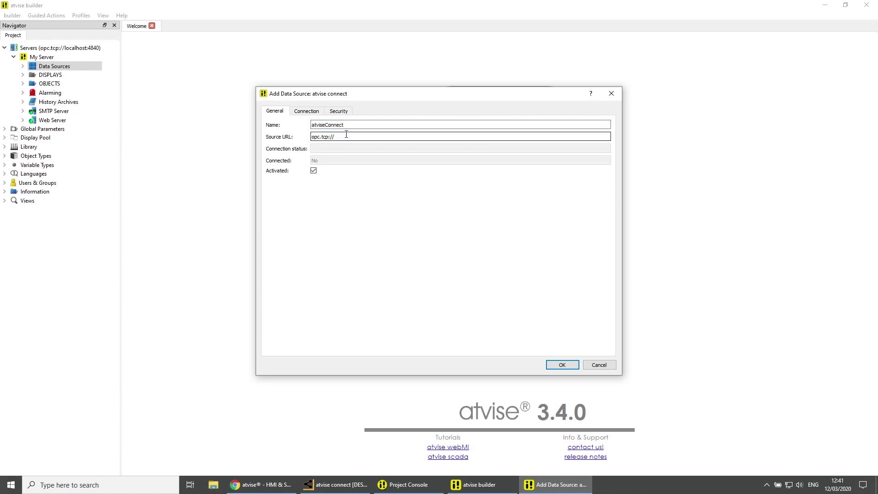
type("localhost:")
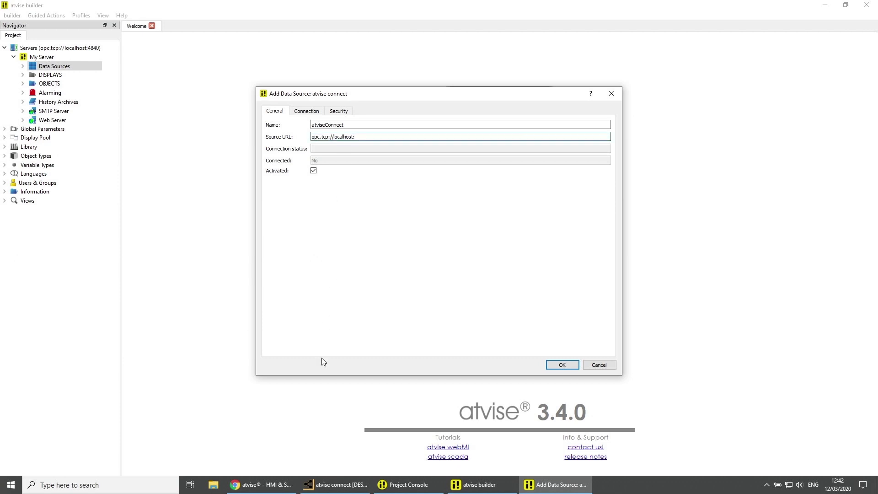
left_click(326, 485)
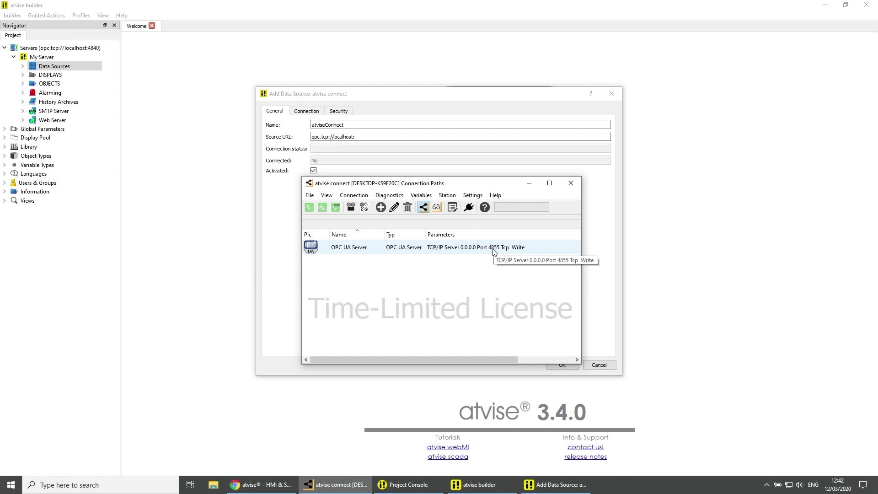
left_click(372, 138)
type("4855")
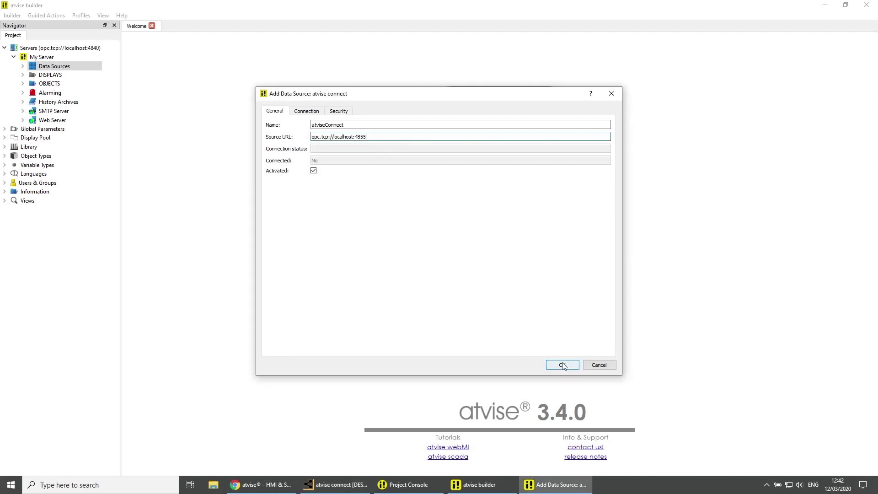
left_click(562, 365)
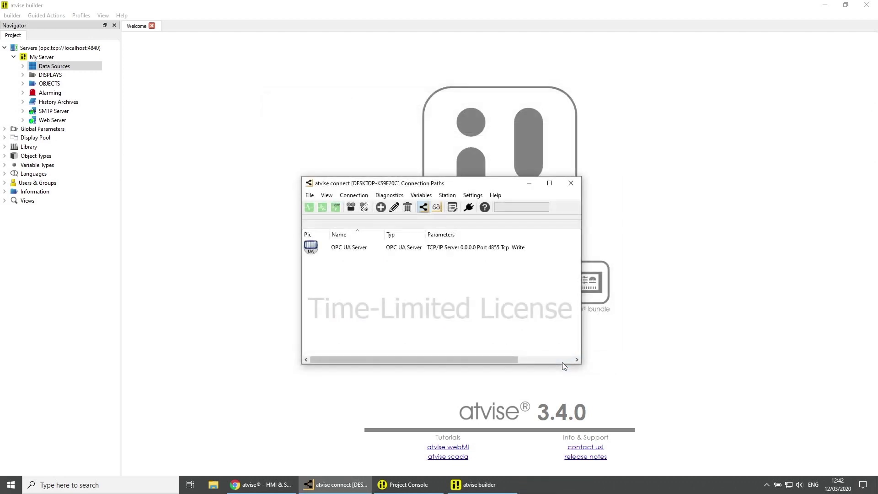
Step: Select the new atviseConnect data source and bring up the atvise connect connection list
left_click(254, 128)
left_click(22, 67)
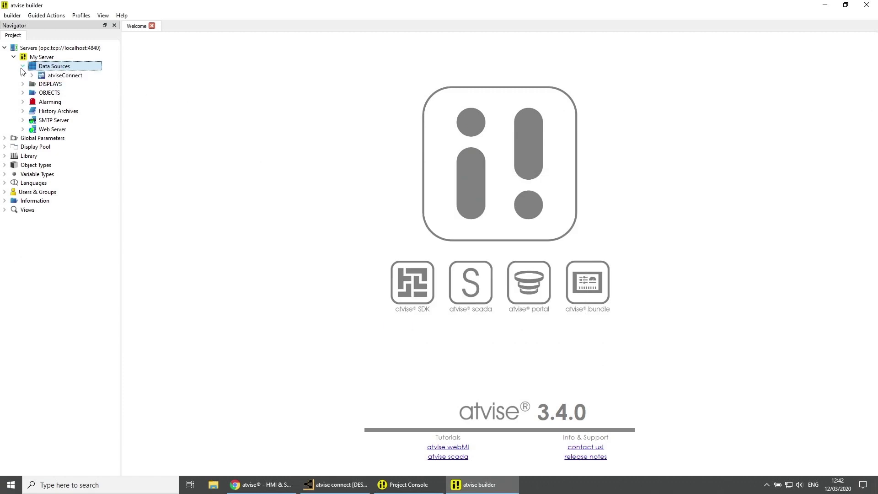
left_click(46, 75)
double_click(46, 76)
Step: Review the Device Licenses overview, then close it and exit the atvise connect configuration
left_click(499, 196)
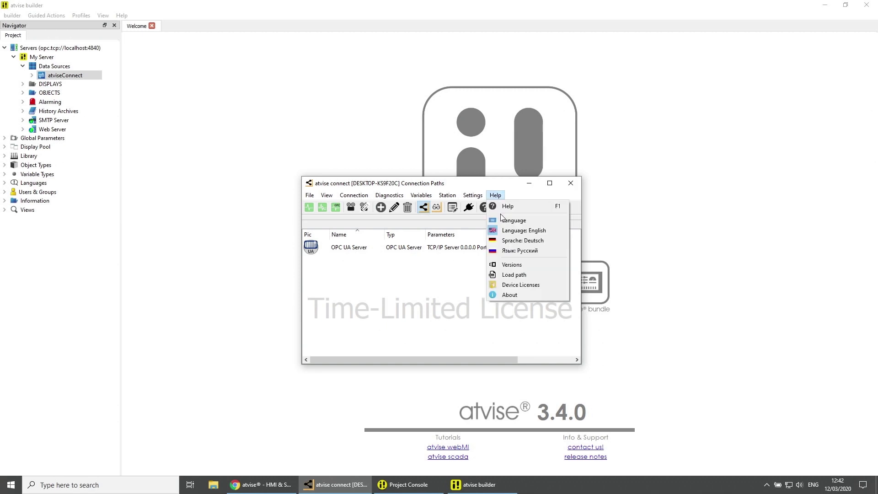
left_click(501, 288)
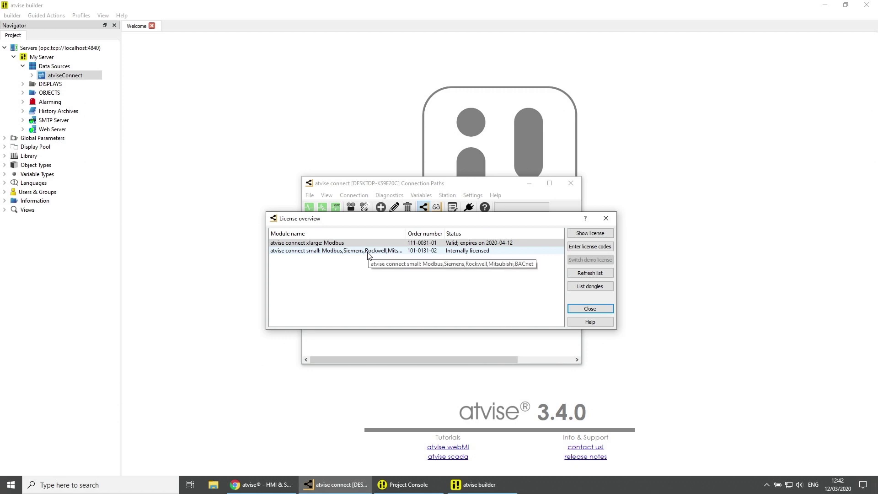
left_click(590, 309)
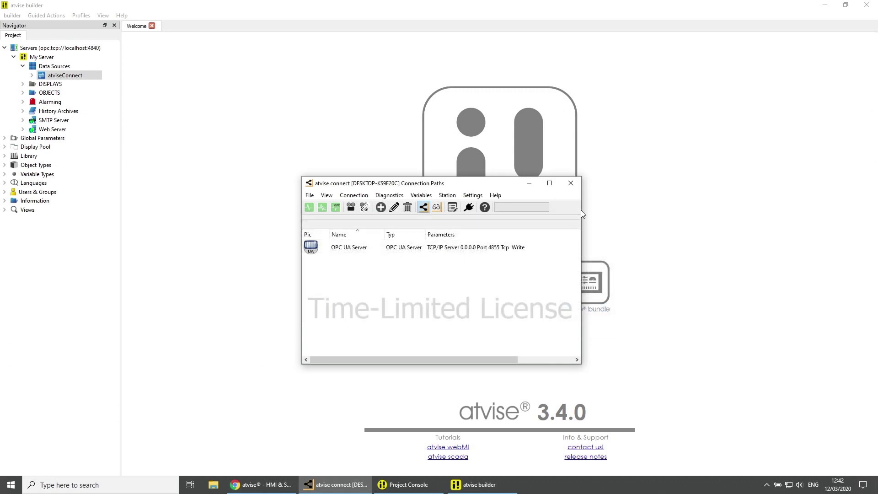
left_click(571, 184)
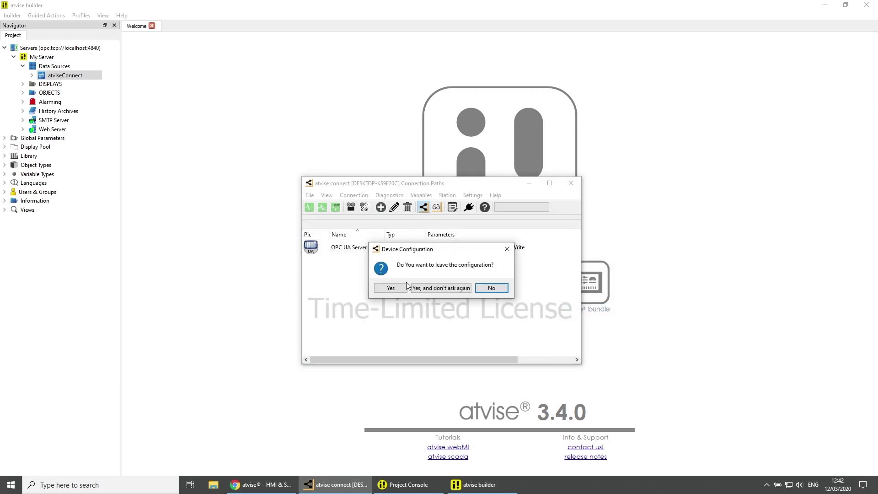
left_click(391, 287)
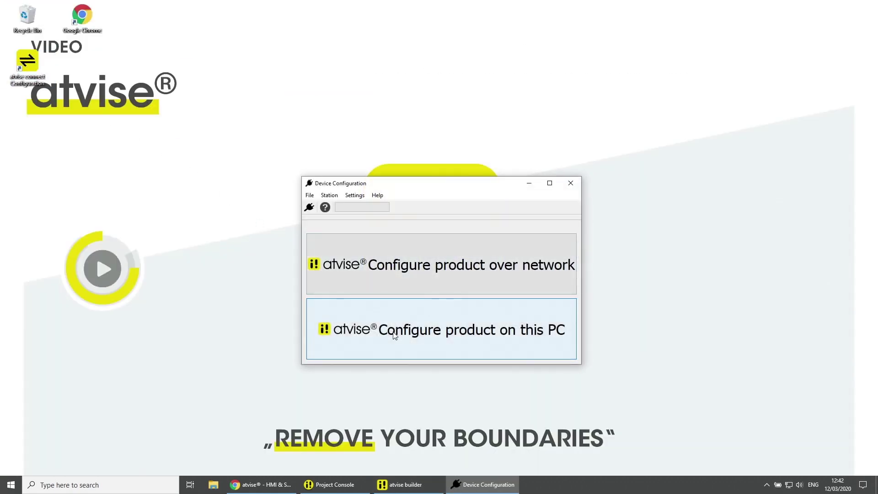
Step: Create a local connection named DemoSPS using Siemens S7 over TCP/IP to 192.168.0.1
left_click(388, 331)
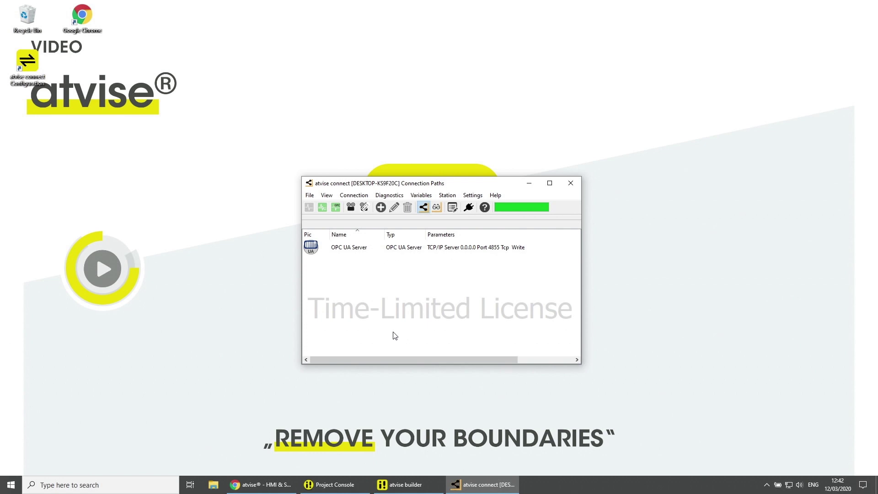
left_click(380, 208)
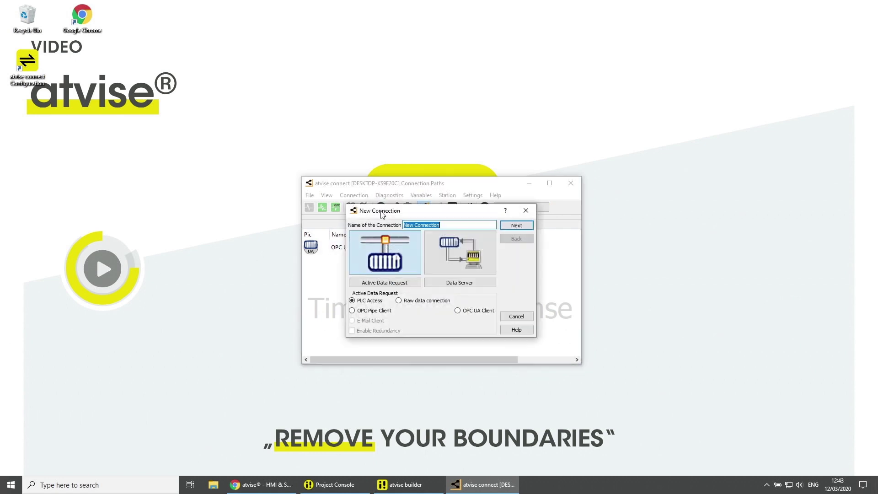
type("DemoSPS")
left_click(518, 227)
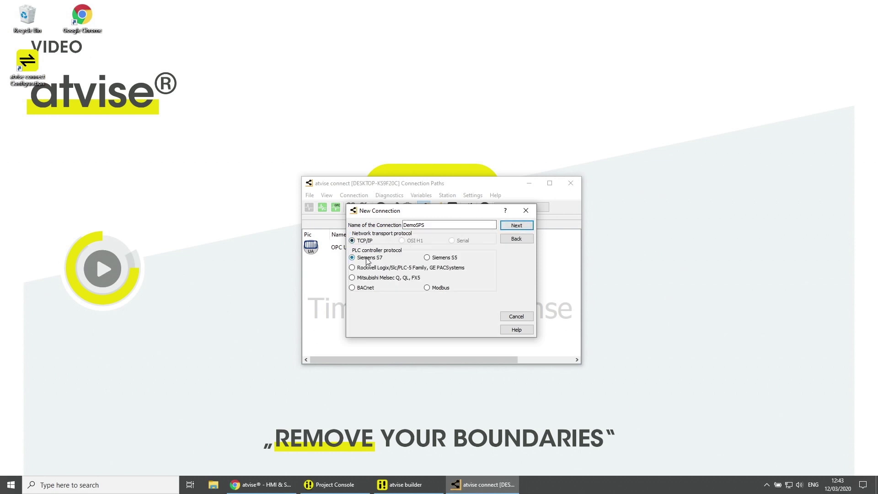
left_click(515, 225)
left_click(425, 246)
type("192.168.0.1")
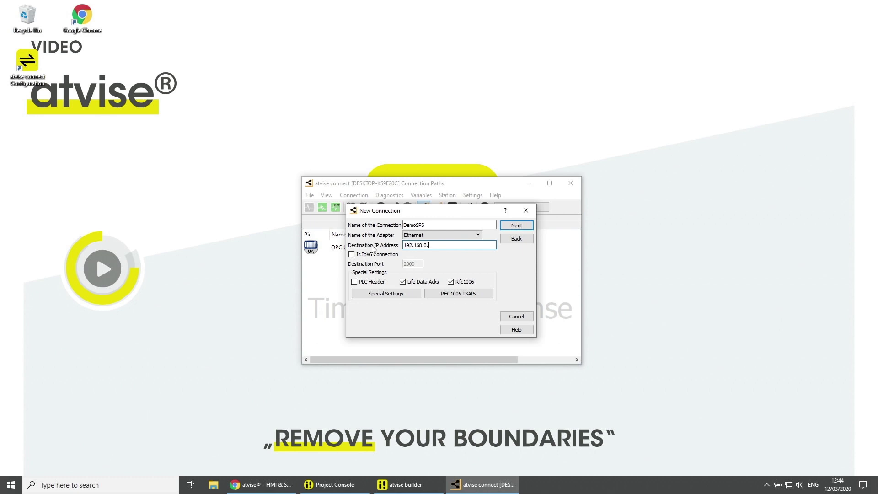
Step: Keep S7-1200/1500 mode, finish and save DemoSPS, then return to atvise builder
left_click(512, 226)
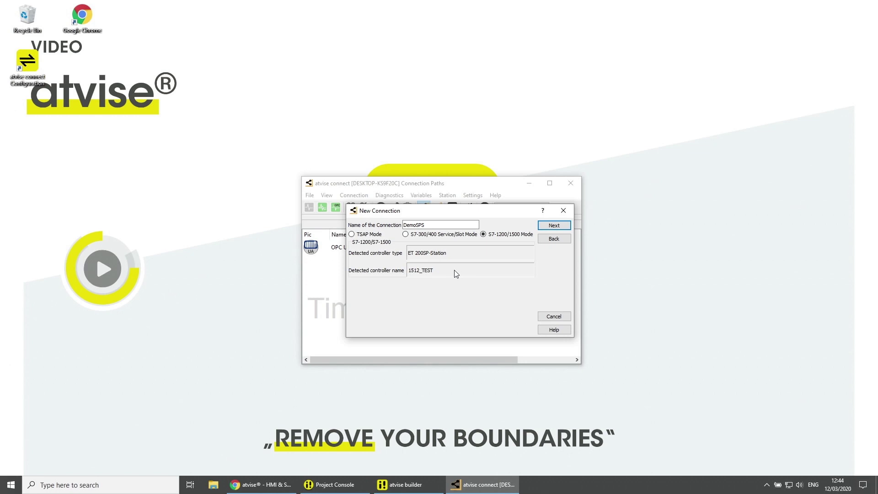
left_click(544, 228)
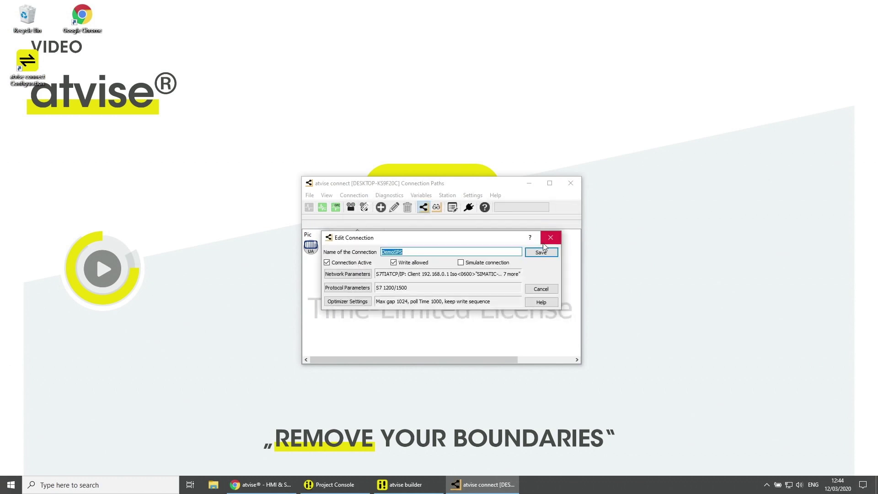
left_click(542, 253)
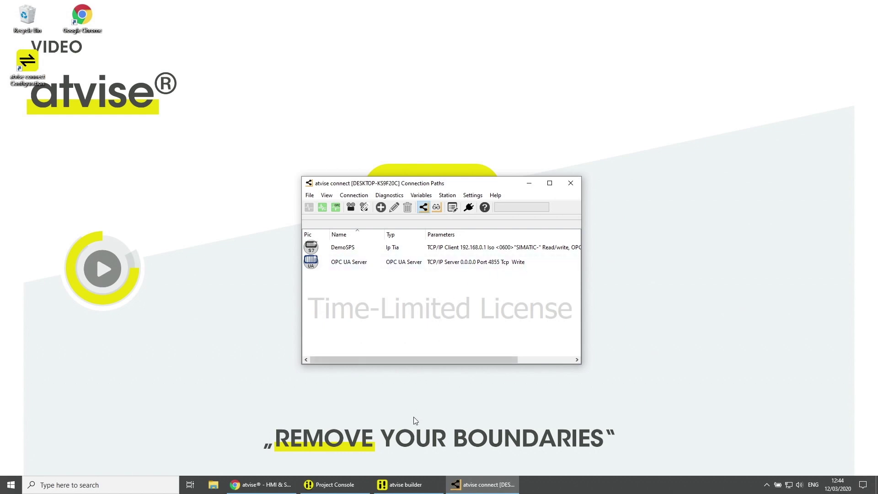
left_click(399, 485)
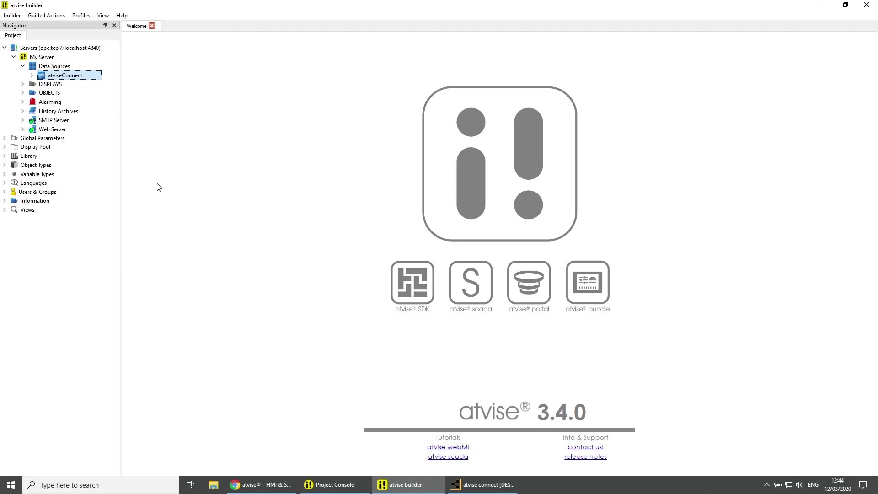
Step: Create an OPC UA data source atCon with source URL opc.tcp://localhost:4855
left_click(48, 67)
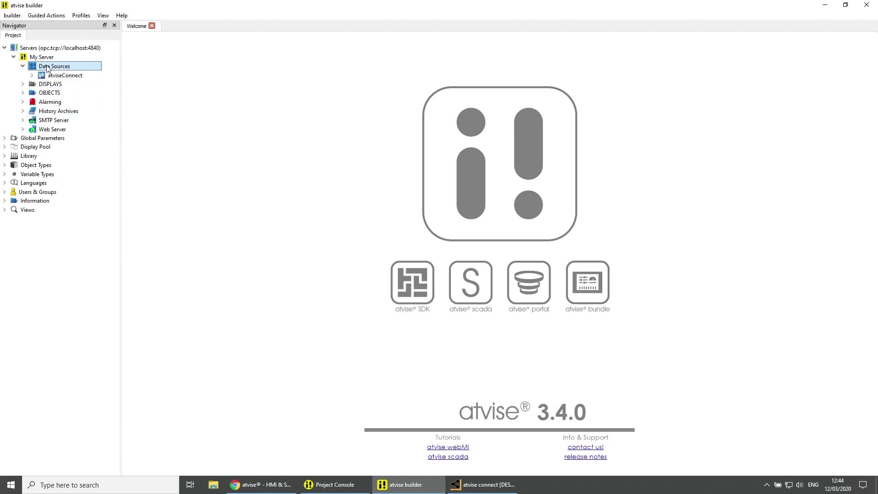
right_click(48, 67)
mouse_move(97, 74)
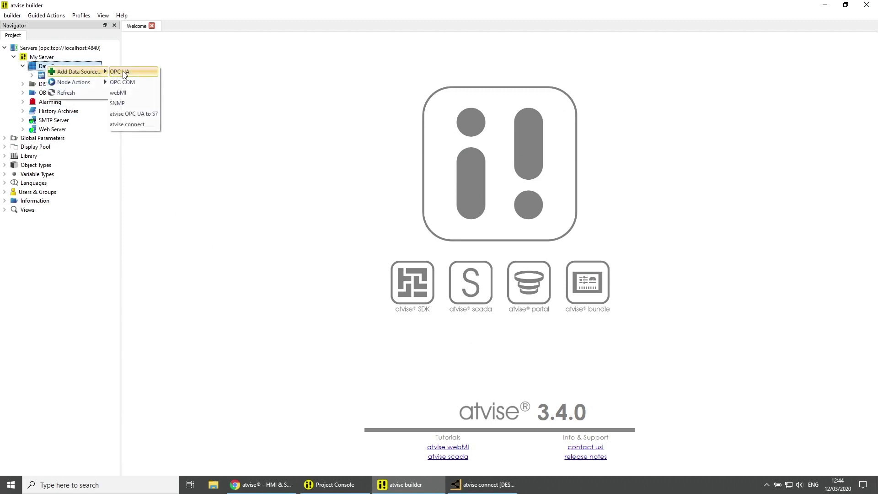
left_click(122, 72)
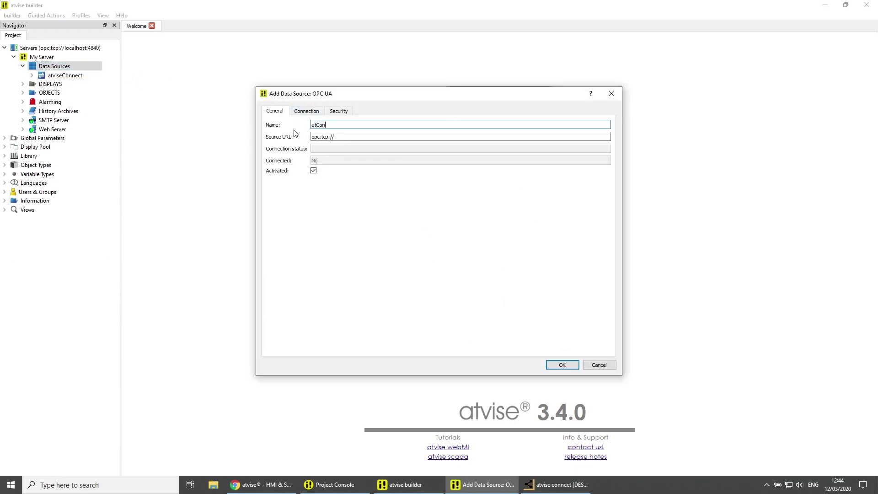
left_click(333, 136)
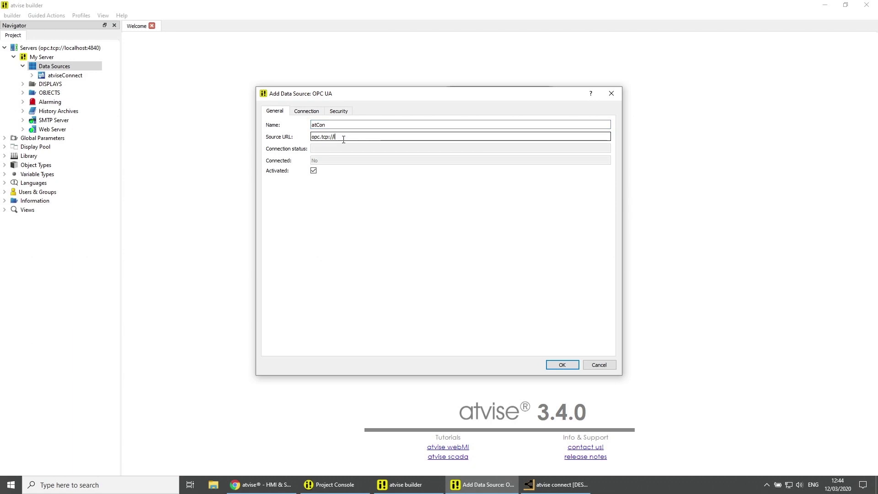
type("localhost:4855")
left_click(562, 364)
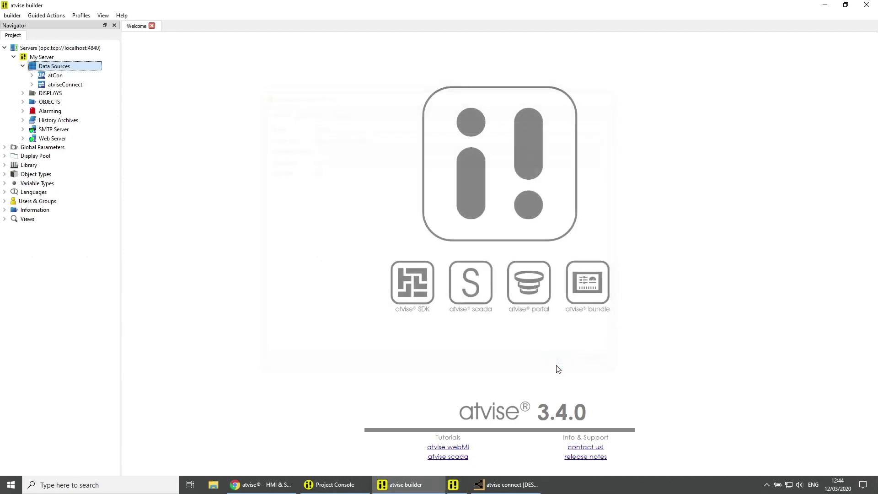
Step: Browse the atCon data source and expand Objects > Topics > DemoSPS
left_click(63, 77)
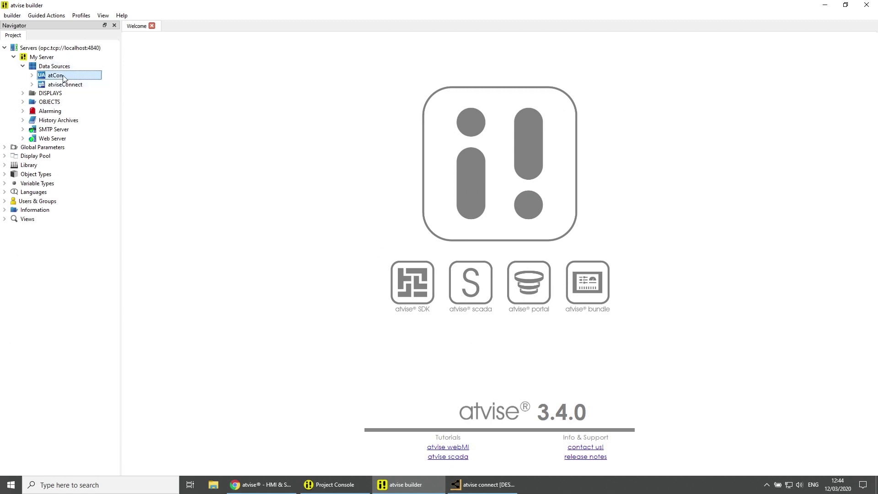
right_click(64, 78)
left_click(87, 85)
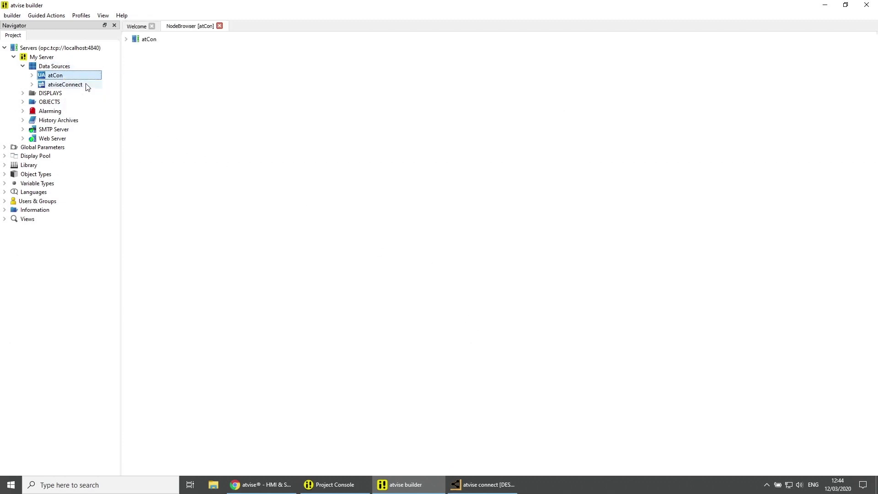
left_click(126, 40)
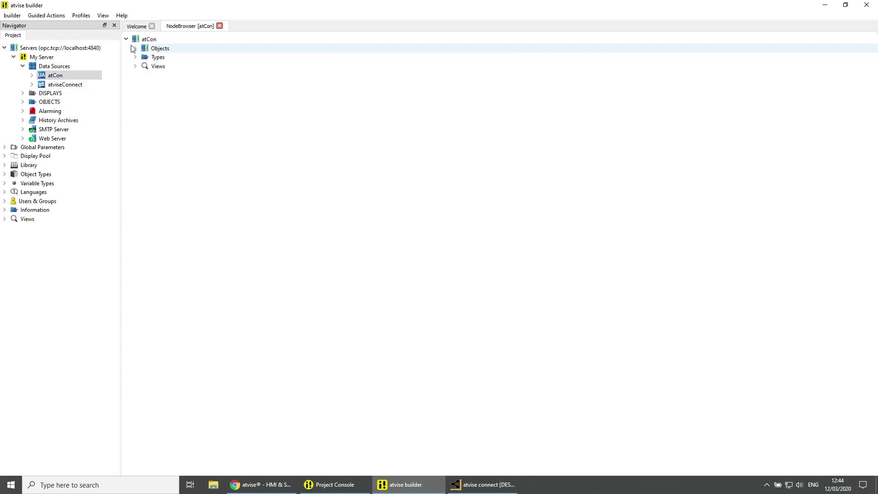
left_click(135, 49)
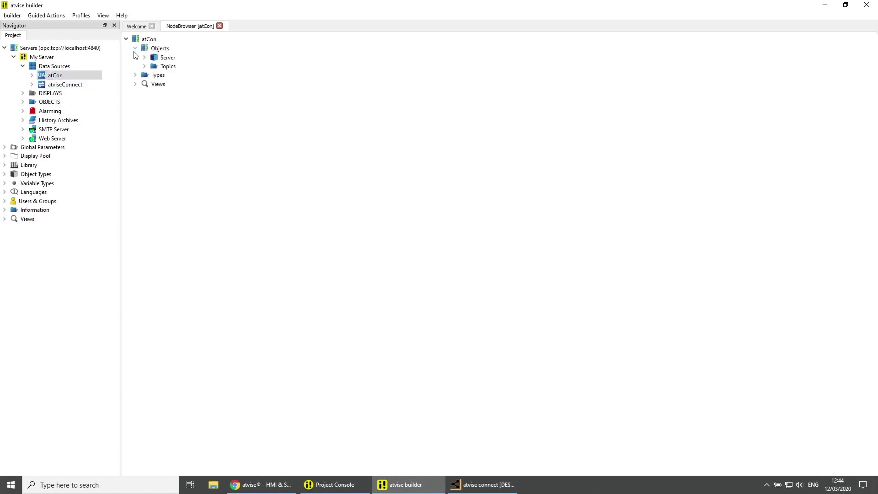
left_click(145, 67)
left_click(153, 75)
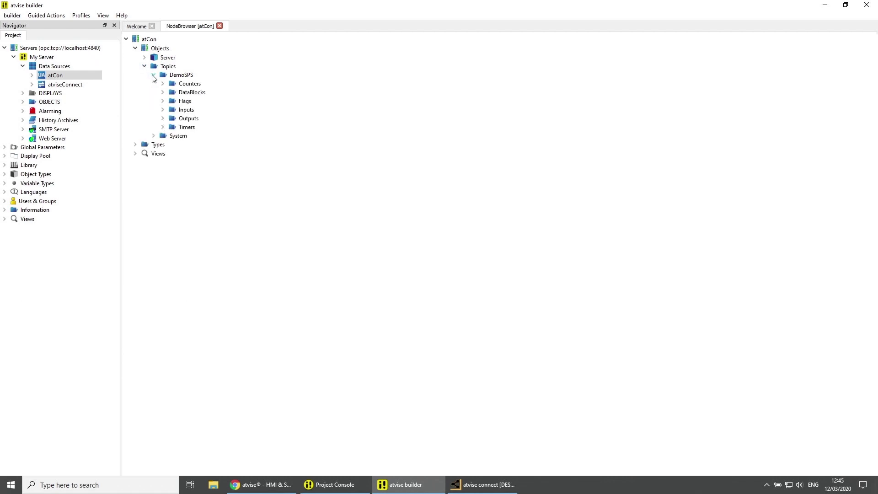
Step: Expand DataBlocks and copy the DATA block
left_click(162, 93)
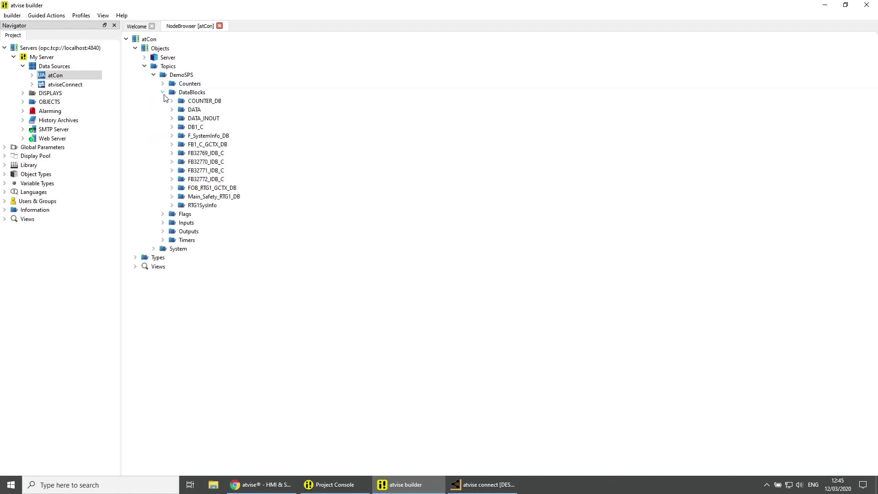
left_click(184, 111)
right_click(183, 111)
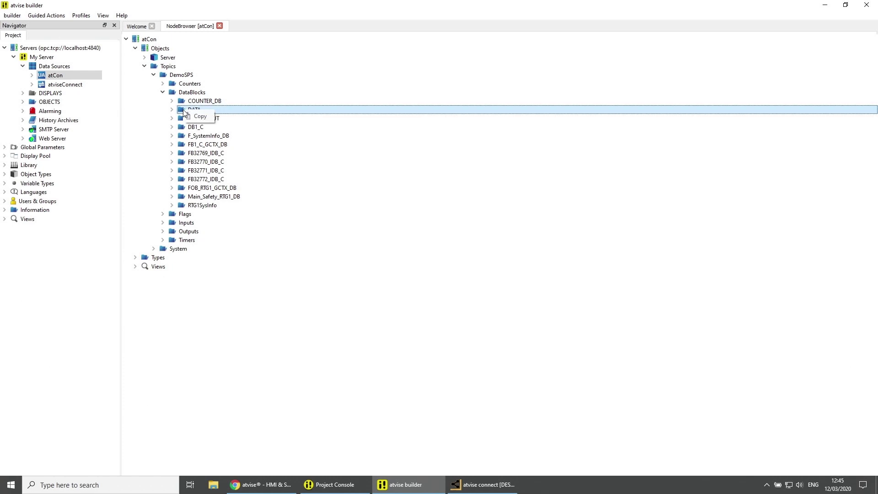
left_click(197, 117)
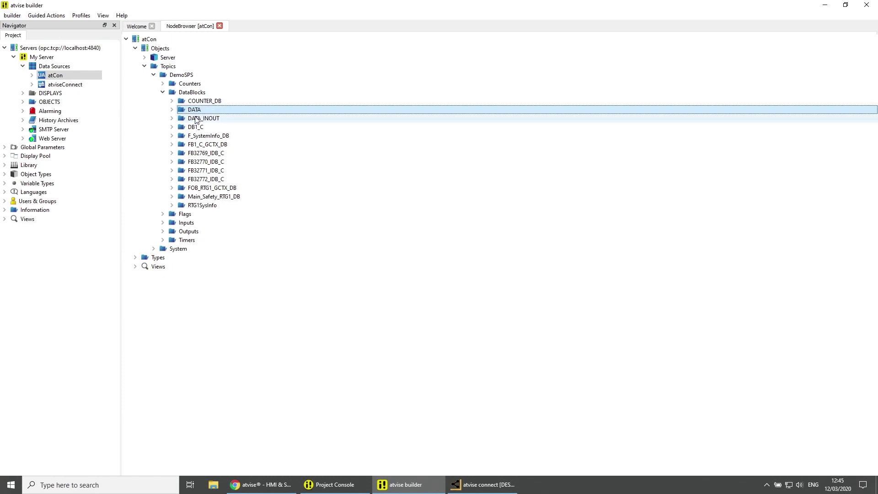
Step: Paste and mirror DATA under OBJECTS as an In/Output structure without types
left_click(56, 105)
right_click(56, 105)
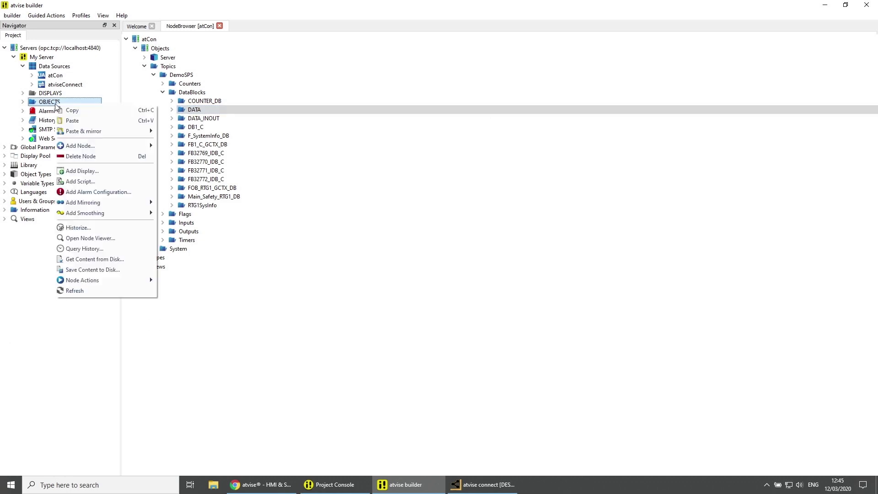
mouse_move(137, 131)
mouse_move(186, 153)
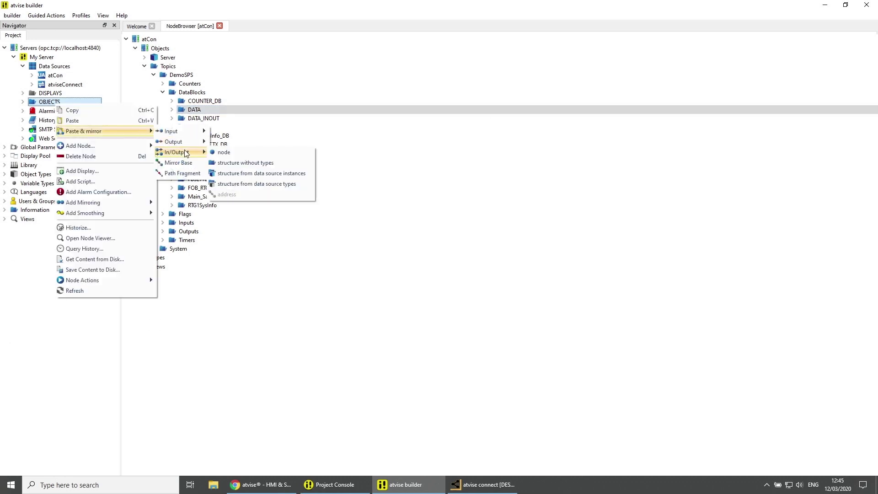
left_click(249, 164)
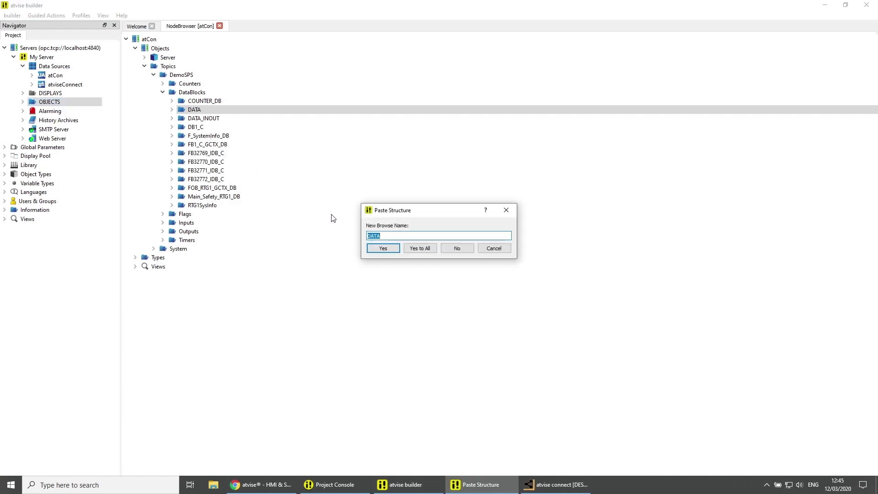
left_click(383, 248)
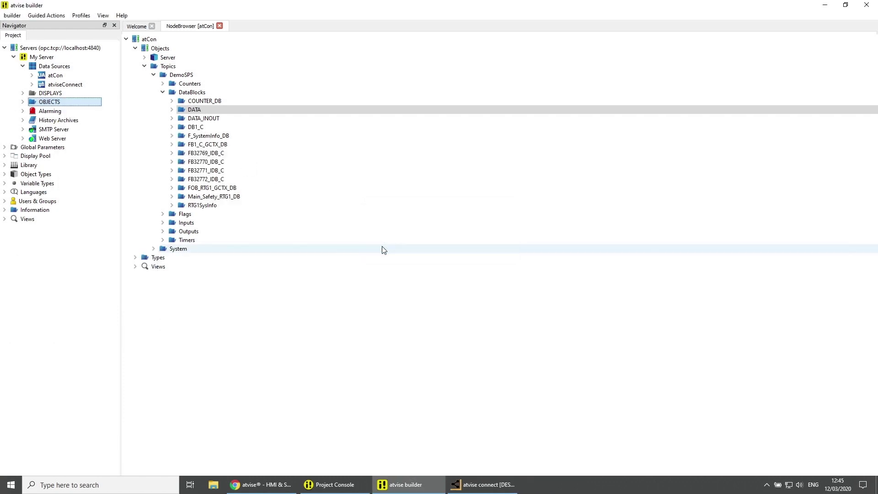
Step: Expand OBJECTS > DATA to show TEST items, and expand DISPLAYS
left_click(173, 110)
left_click(24, 102)
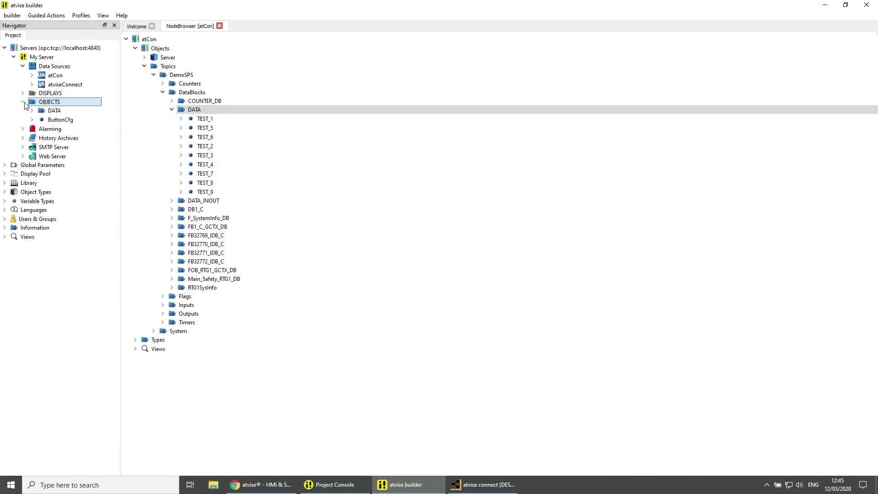
left_click(32, 111)
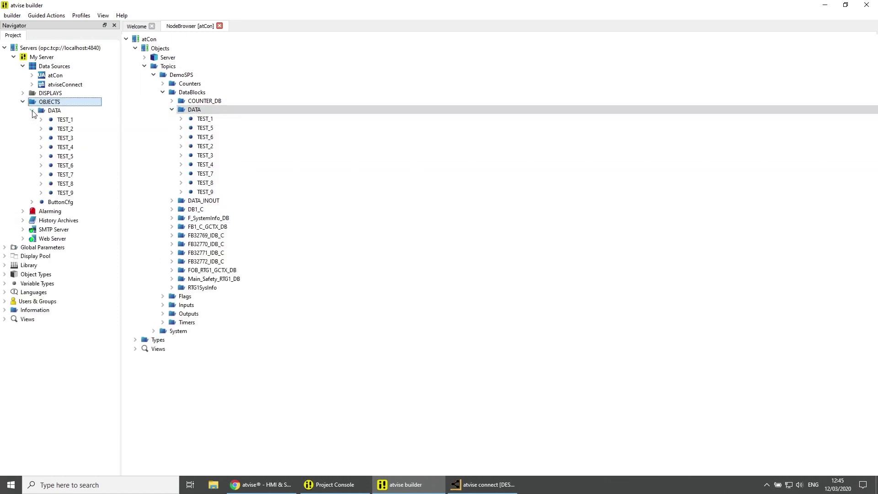
left_click(24, 93)
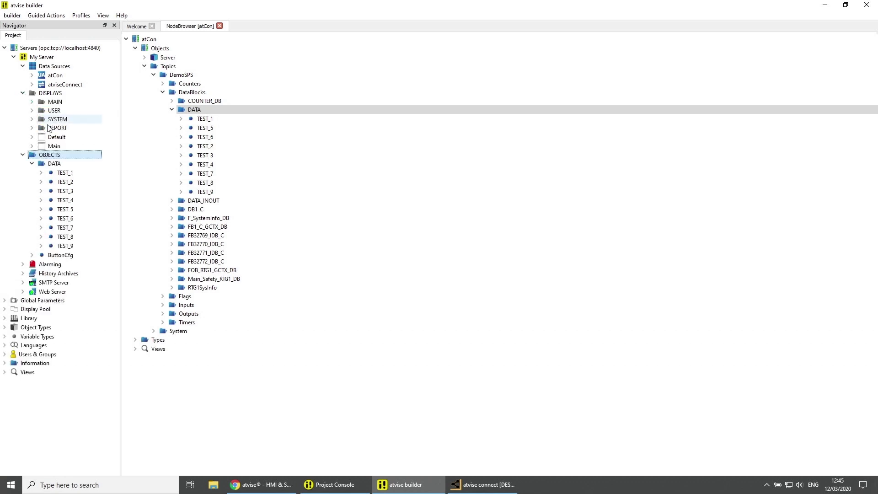
Step: Open the Main display and place two Advanced In/Out Value elements side by side
left_click(56, 146)
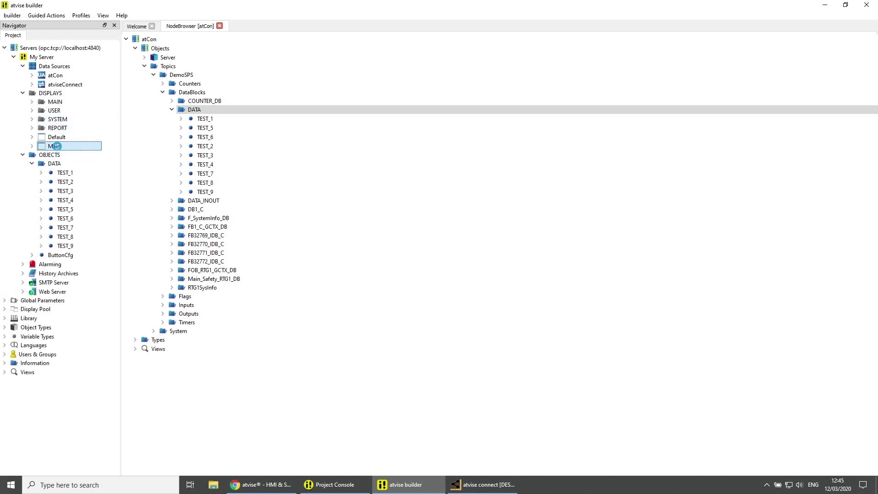
left_click(56, 147)
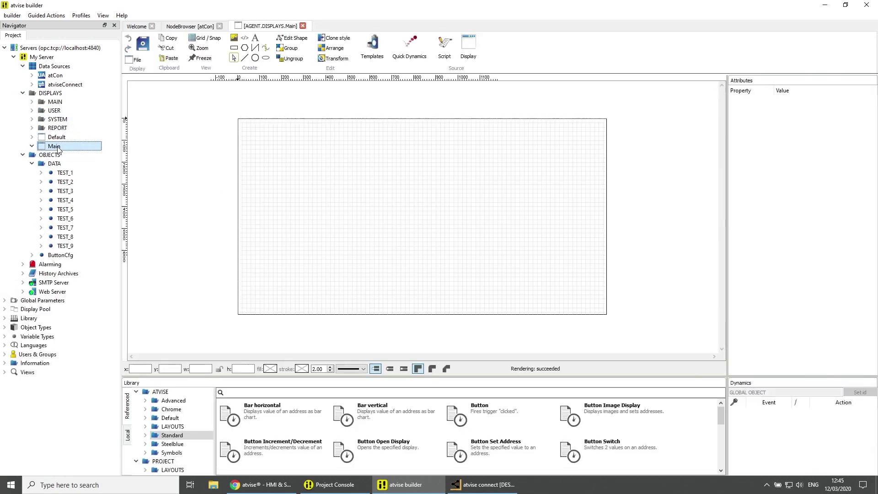
left_click(186, 402)
scroll(263, 421, "down", 5)
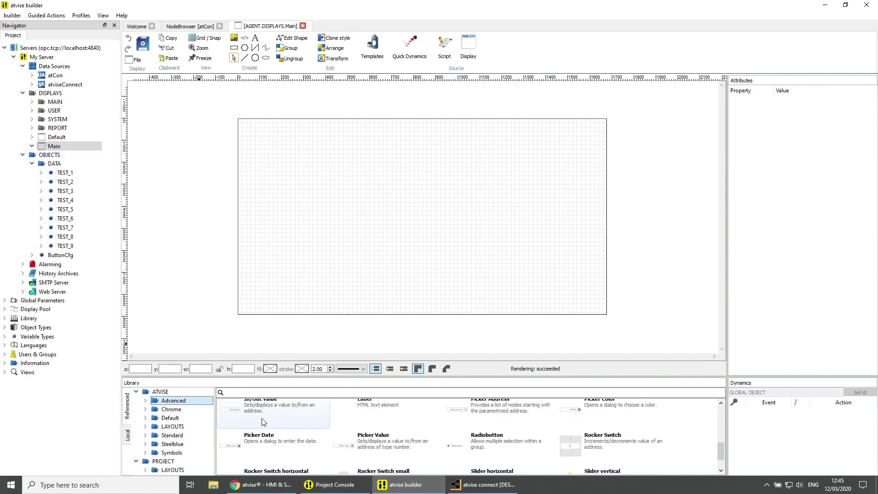
left_click_drag(261, 417, 302, 160)
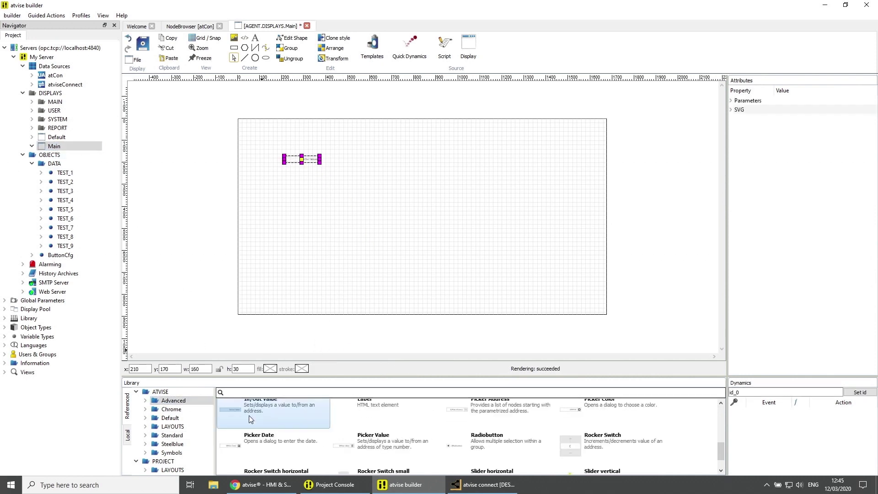
left_click_drag(248, 415, 348, 159)
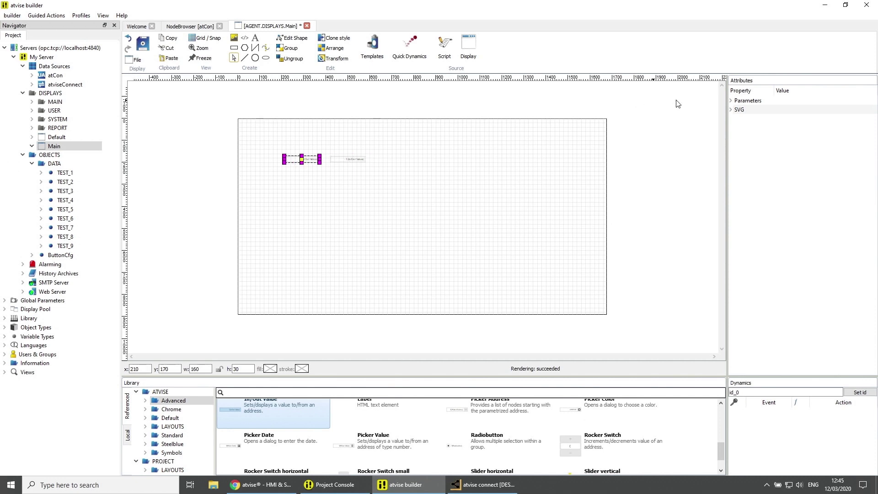
Step: Set the first In/Out Value's base address to DATA.TEST_2
left_click(730, 100)
left_click(745, 110)
left_click(778, 110)
left_click(357, 165)
left_click(366, 174)
left_click(394, 191)
left_click(470, 342)
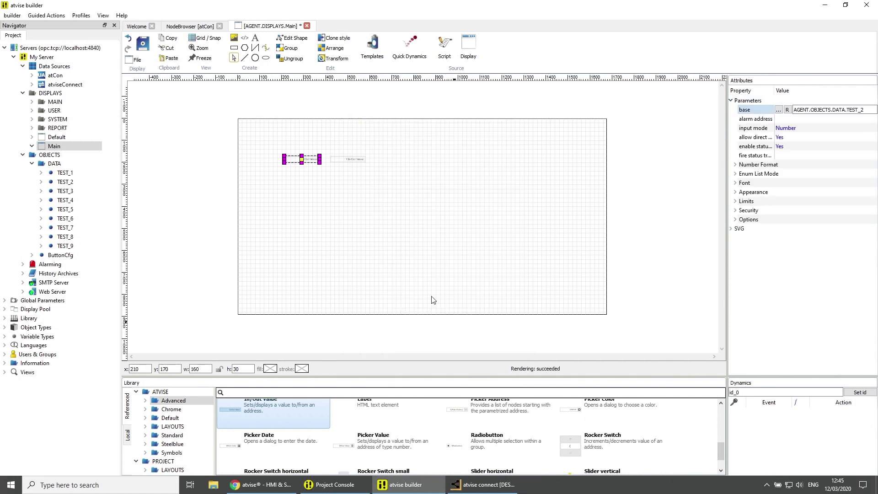
Step: Set the second In/Out Value's base address to DATA.TEST_3 and save Main
left_click(349, 160)
left_click(745, 110)
left_click(778, 110)
left_click(357, 165)
left_click(366, 174)
left_click(394, 200)
left_click(471, 341)
left_click(204, 92)
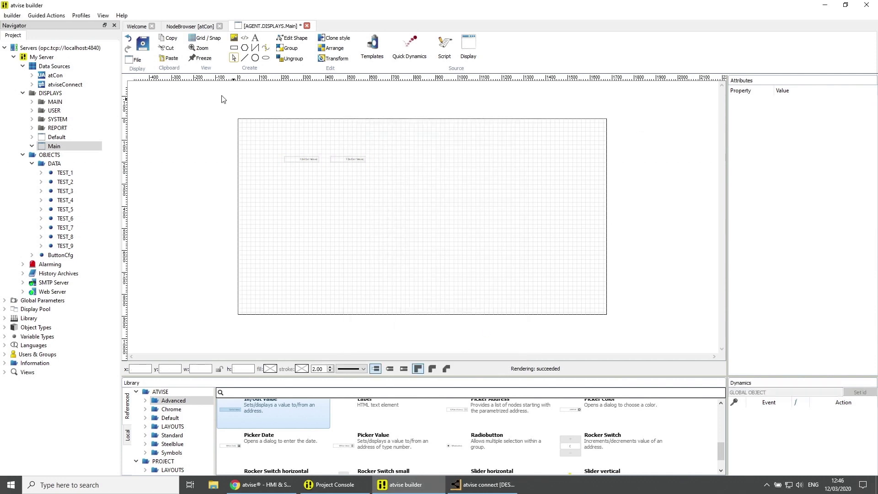
left_click(144, 46)
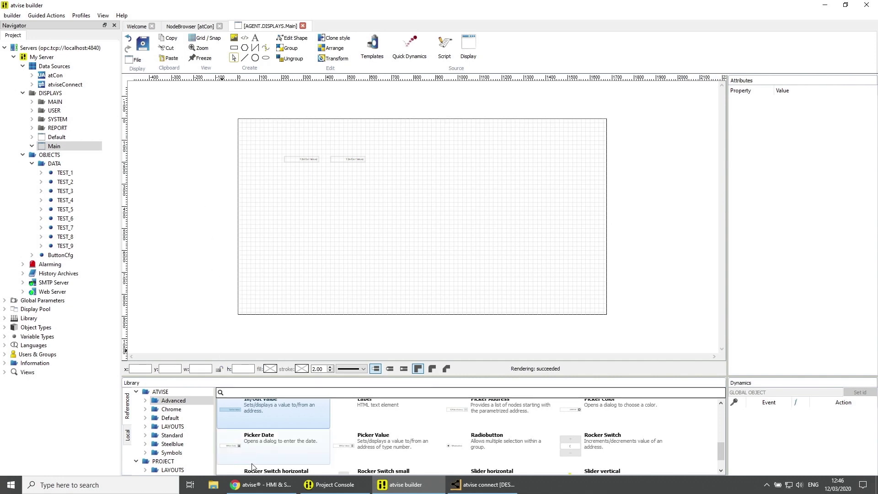
Step: Load the localhost visualization in Chrome
left_click(256, 478)
left_click(150, 24)
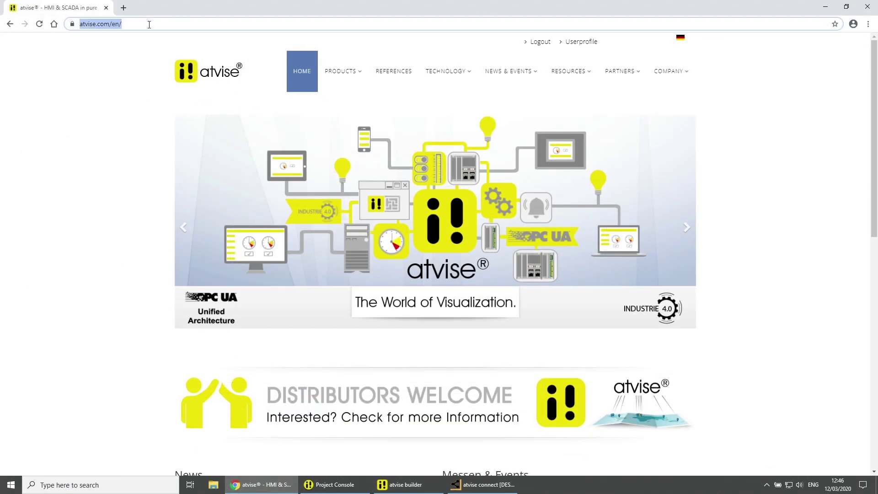
type("localhost")
key("Return")
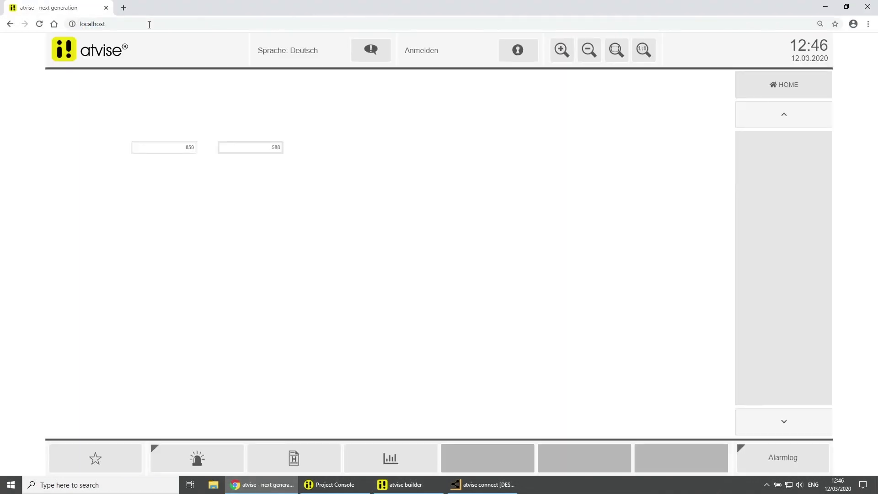
Step: Enter the value 10 into the first live value field
left_click(174, 145)
double_click(189, 145)
type("10")
key("Return")
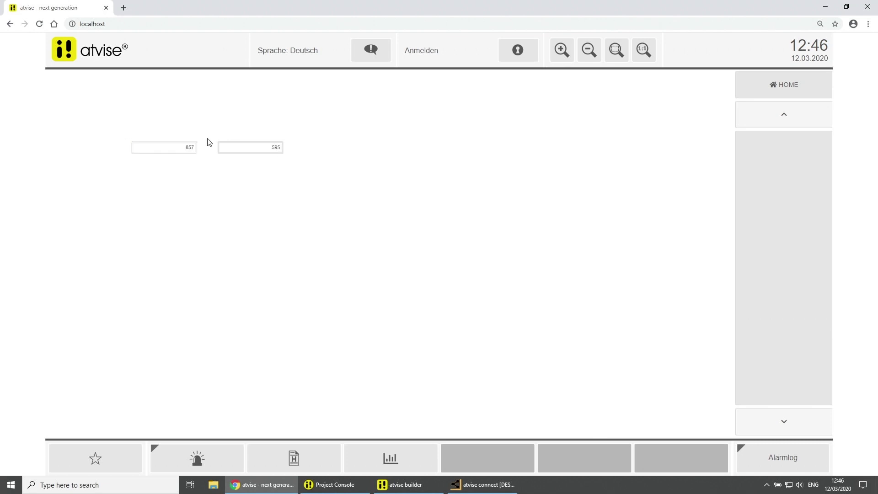